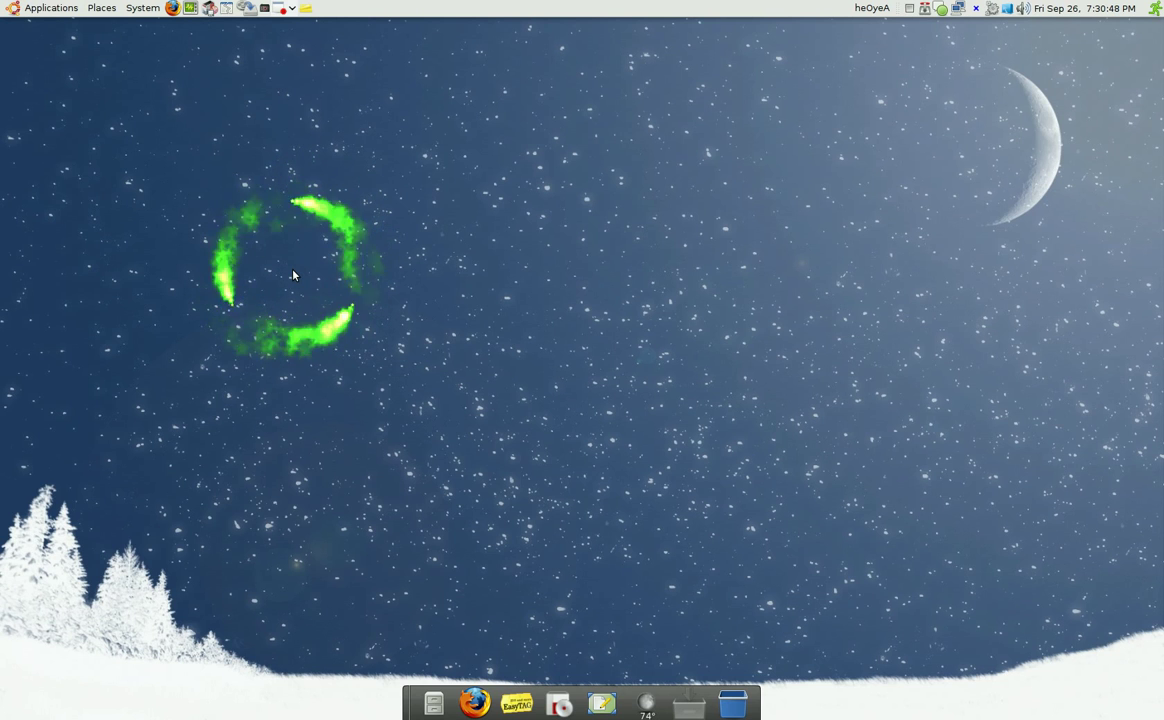
# - Launch EasyTAG from the installer window to list the Piece By Piece - 2005 MP3s
pyautogui.click(559, 700)
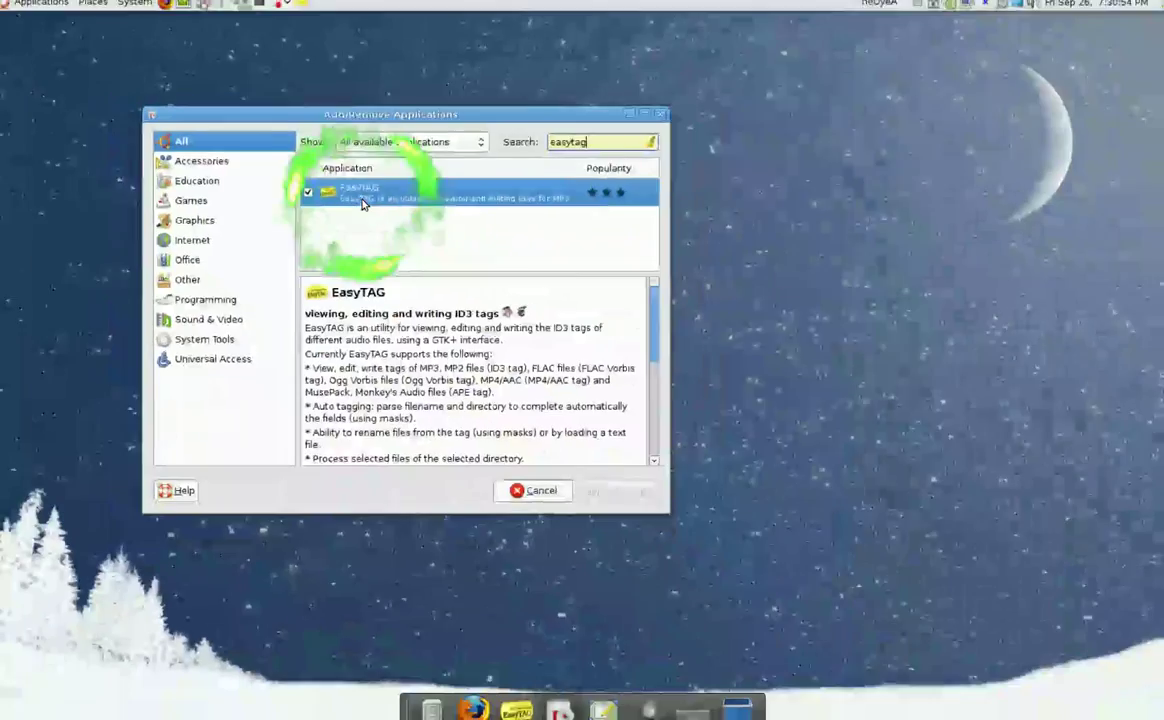
pyautogui.click(514, 694)
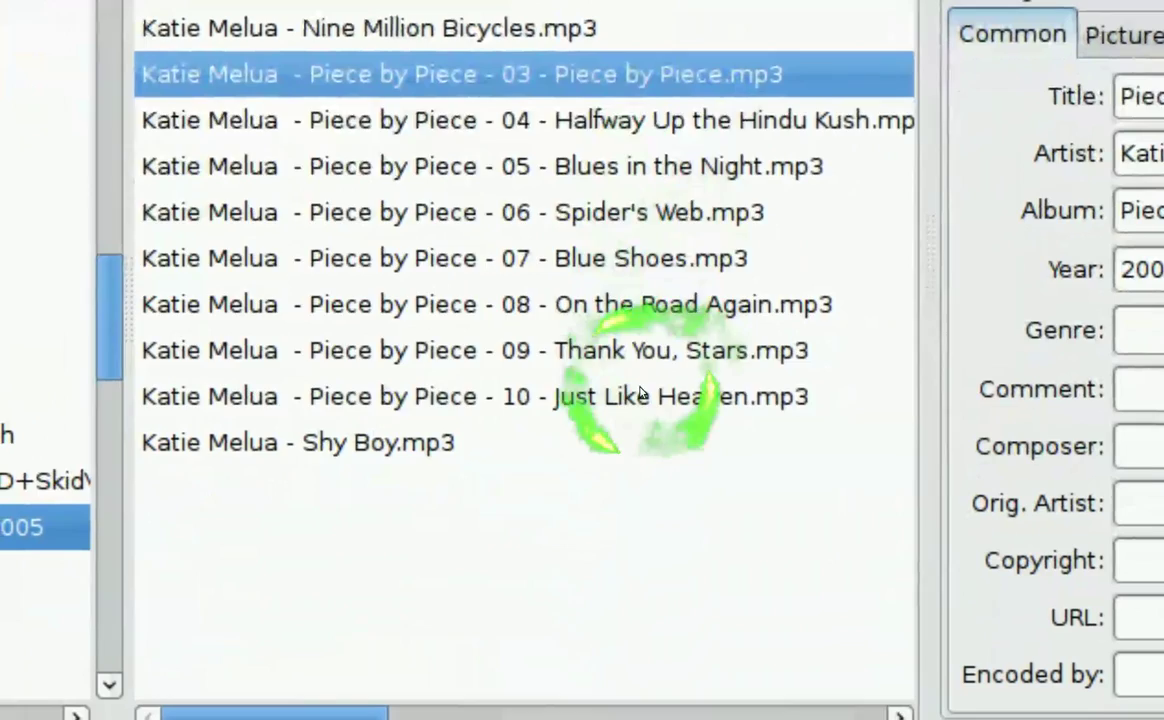
pyautogui.keyDown('shift'); pyautogui.click(600, 420); pyautogui.keyUp('shift')
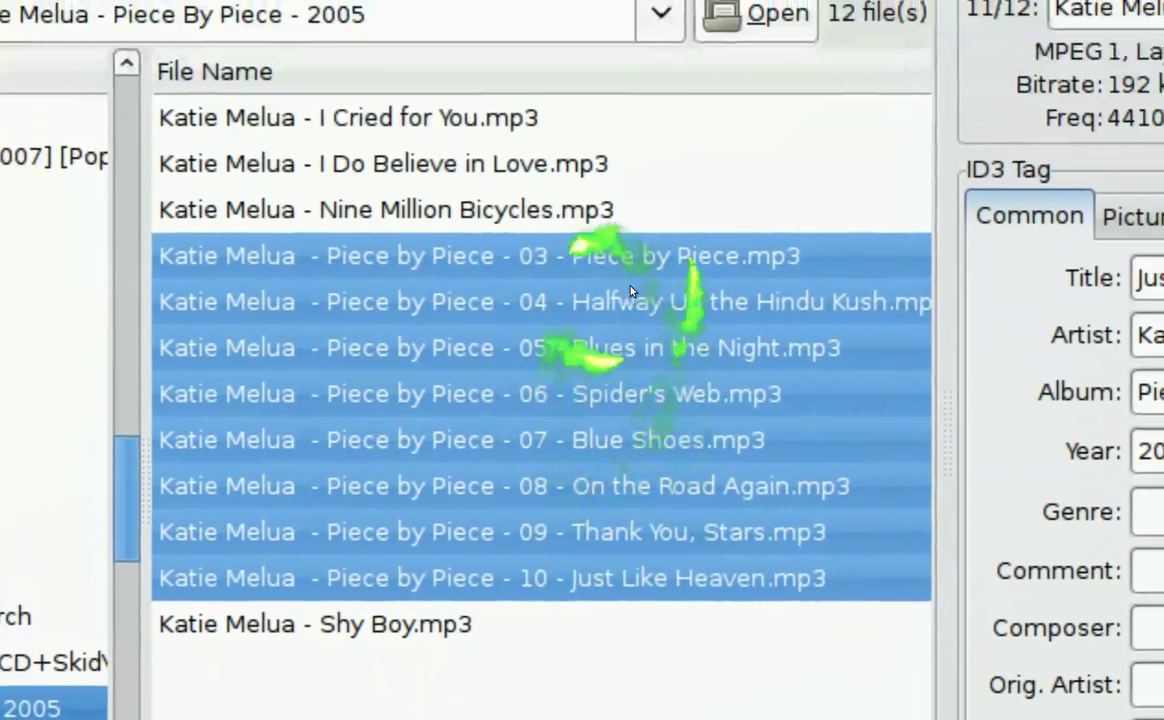
pyautogui.click(637, 266)
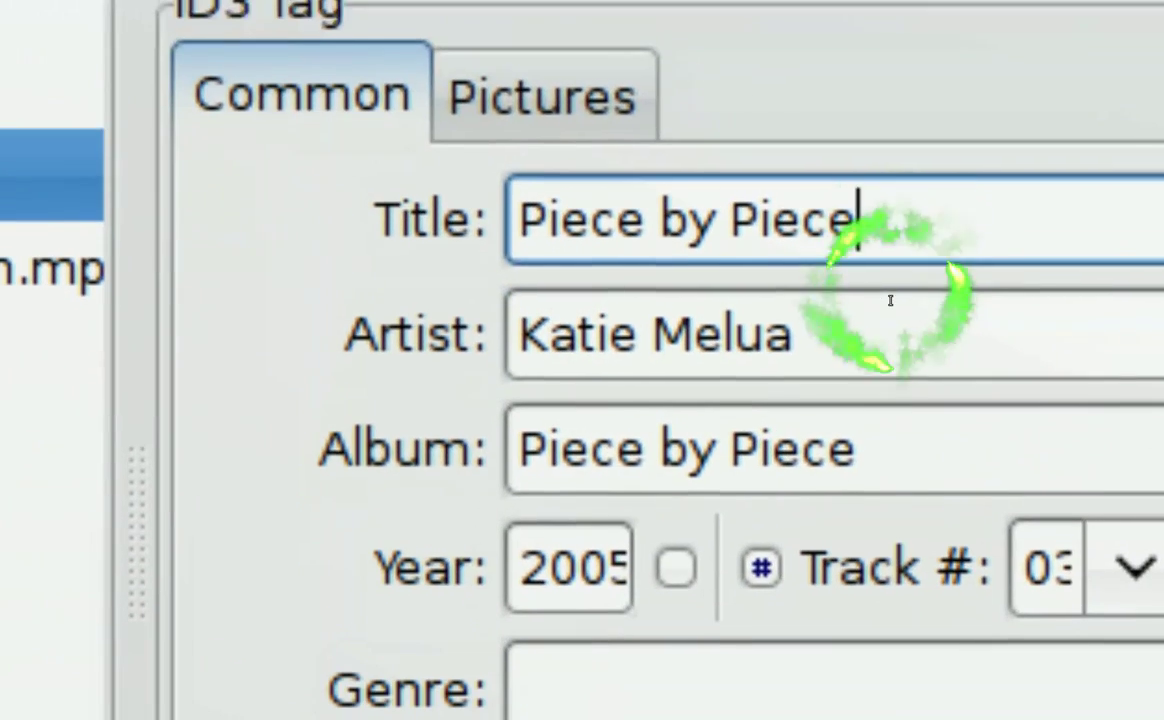
pyautogui.click(890, 340)
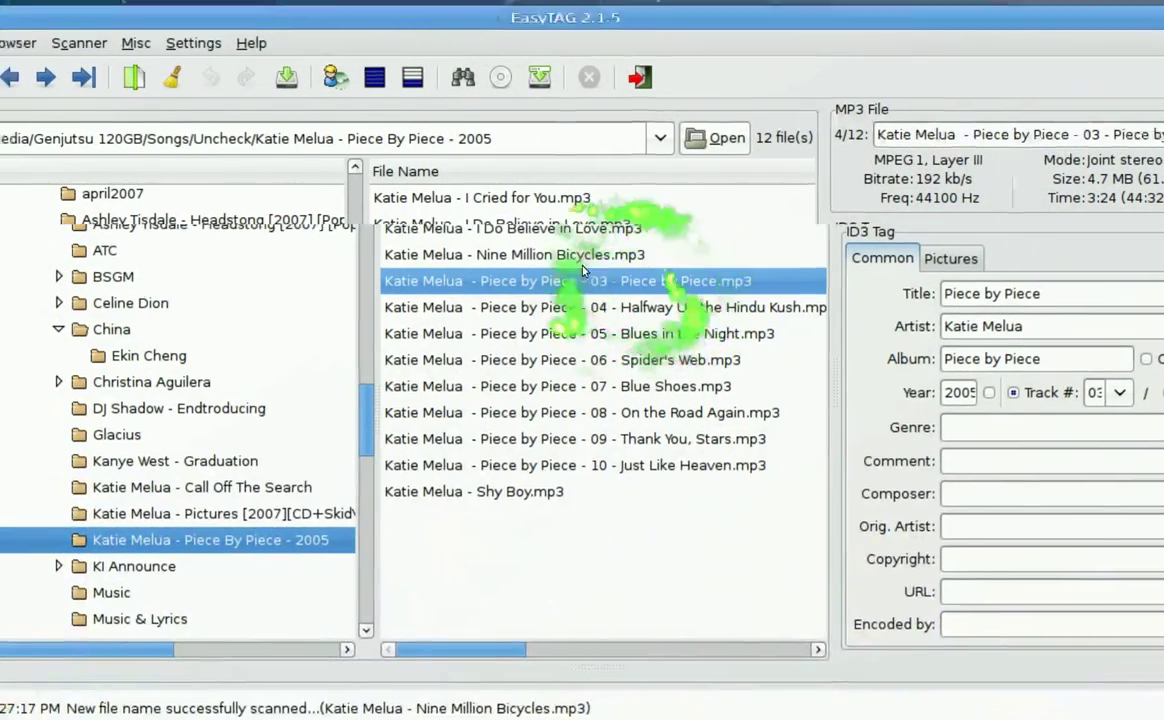
# - Open the Tag and File Name scanner with its legend of mask codes shown
pyautogui.click(134, 77)
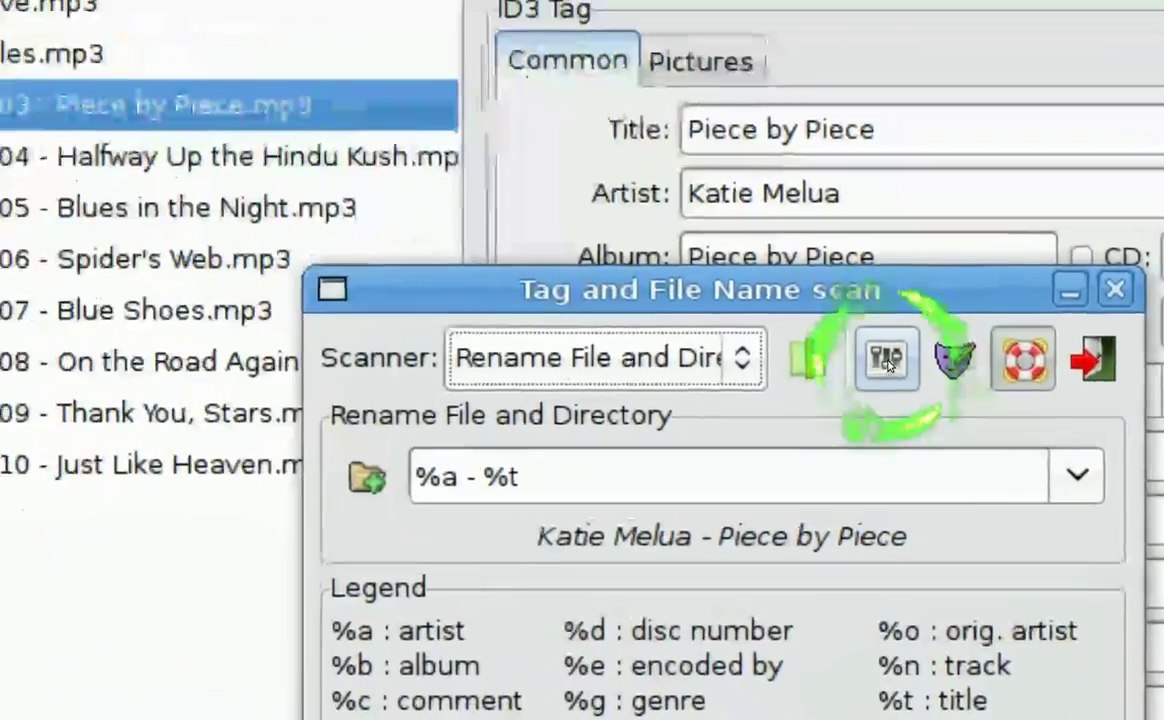
pyautogui.click(887, 362)
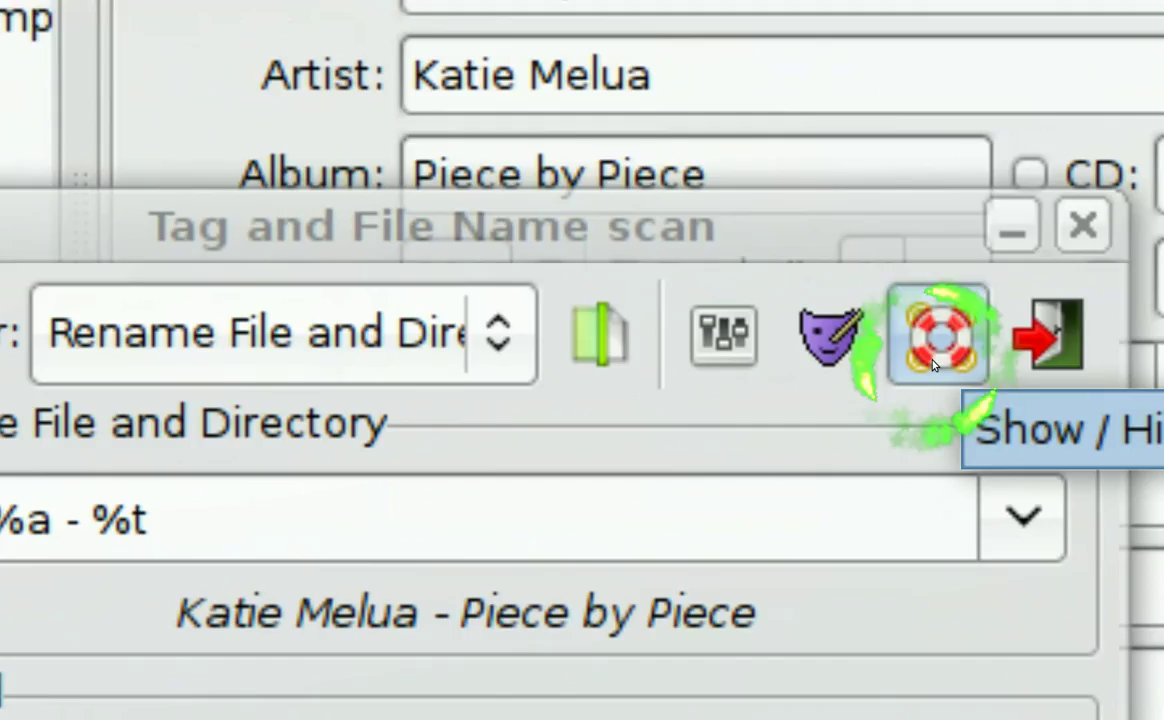
pyautogui.click(933, 364)
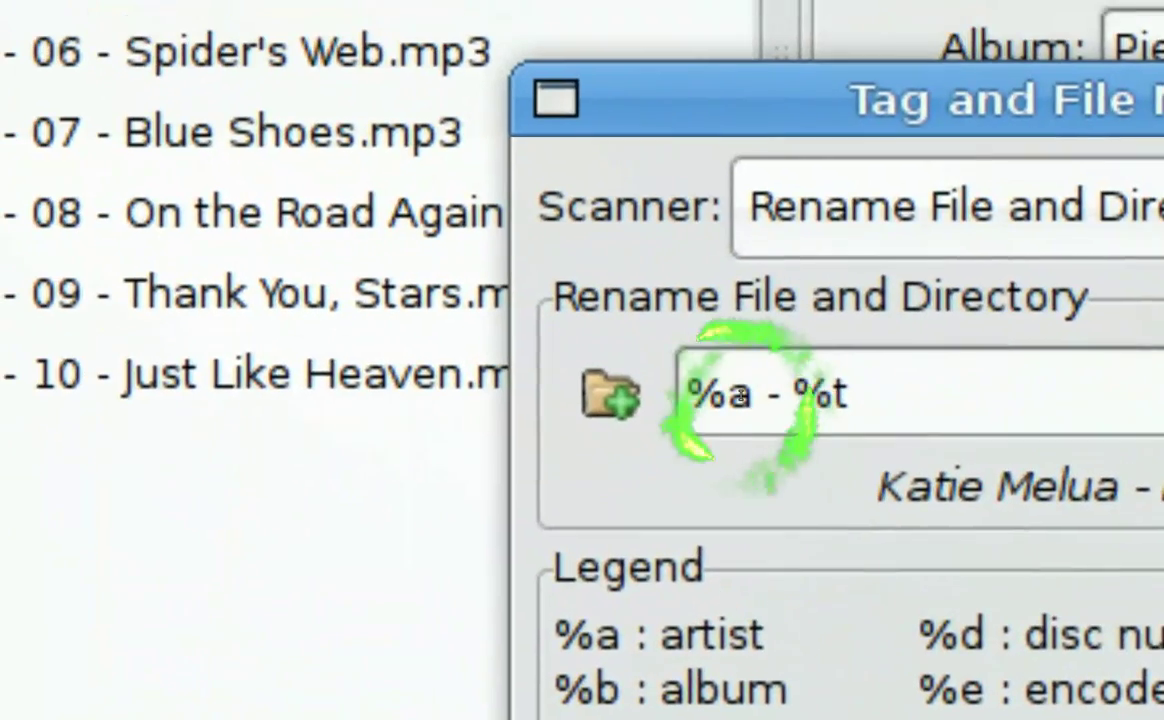
# - Point out the %a and %t codes in the '%a - %t' mask and list the scanner modes
pyautogui.doubleClick(660, 352)
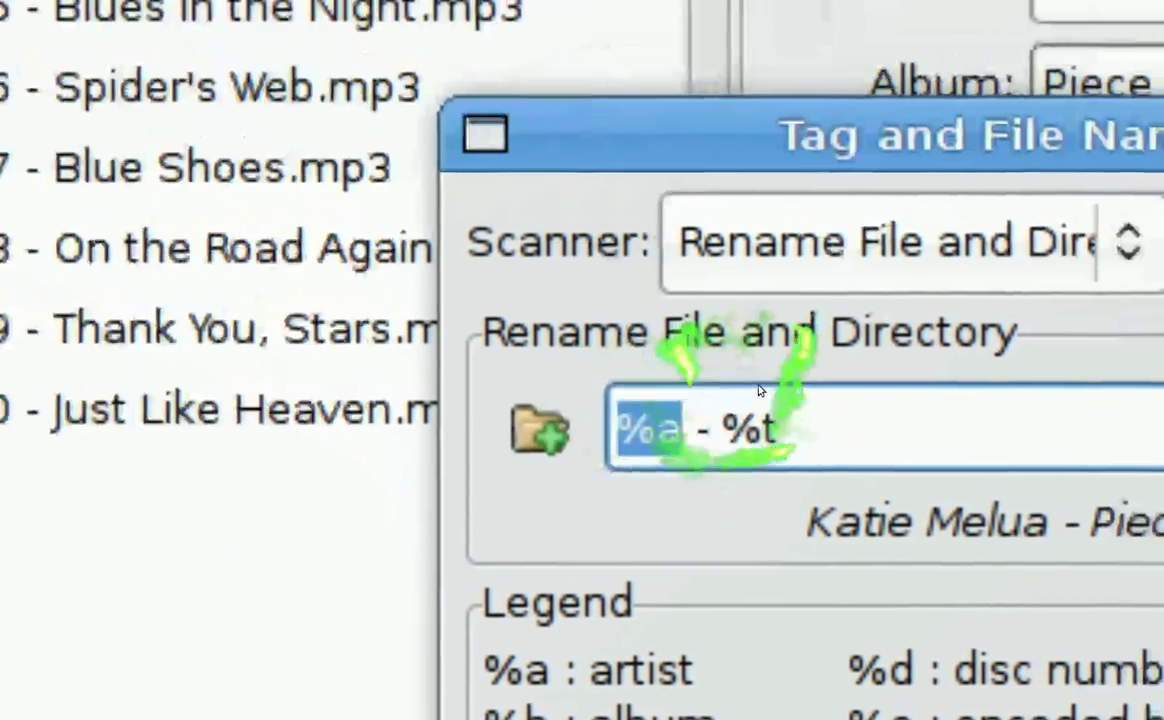
pyautogui.click(739, 350)
pyautogui.doubleClick(760, 400)
pyautogui.click(812, 405)
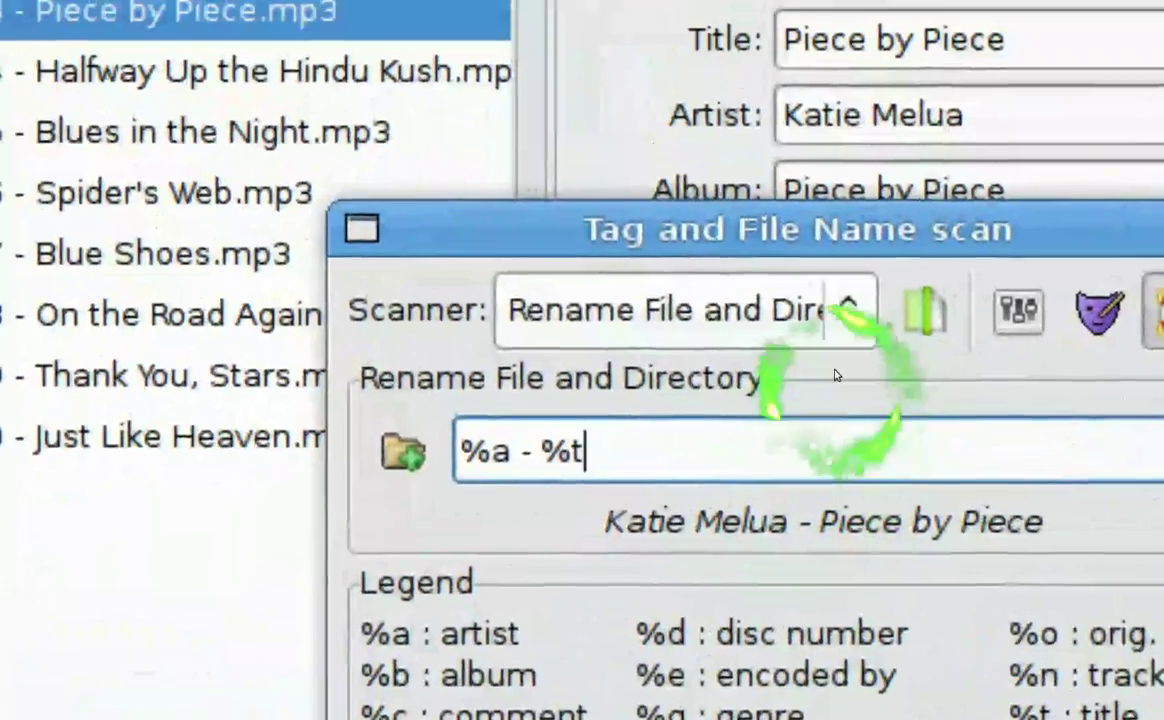
pyautogui.click(836, 312)
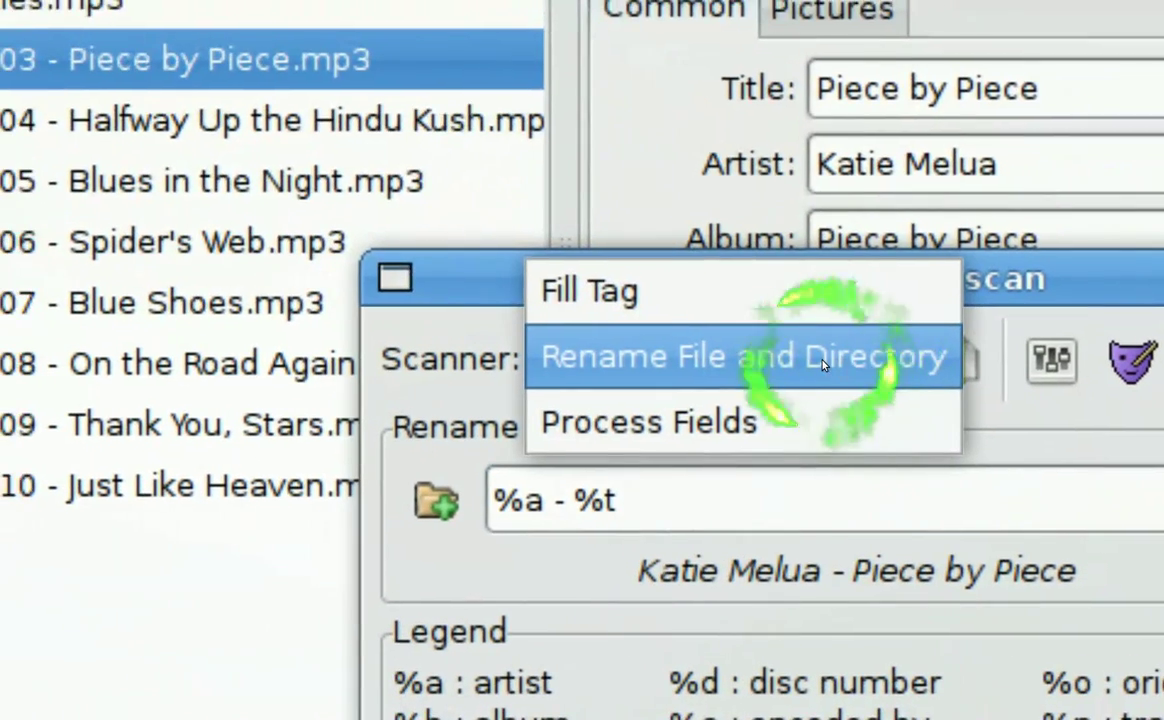
# - Keep Rename File and Directory mode so track 03 becomes 'Katie Melua - Piece by Piece.mp3'
pyautogui.click(822, 360)
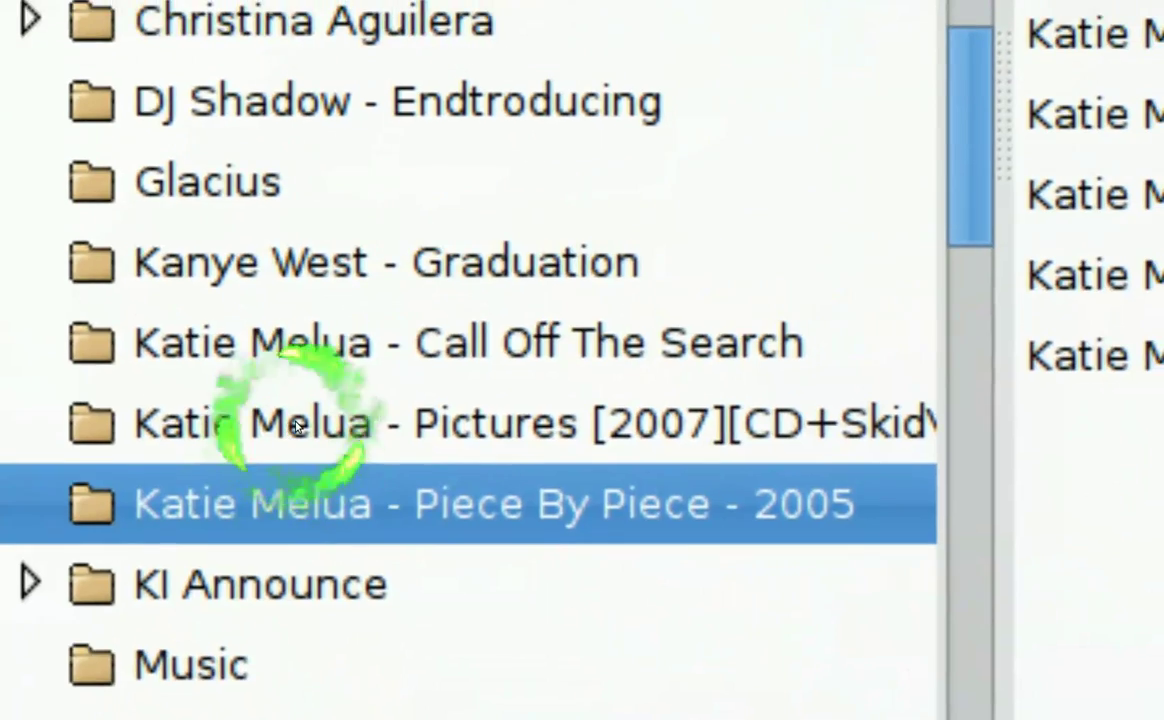
# - Save and confirm track 03's rename, then return to Piece By Piece - 2005 without saving
pyautogui.click(297, 426)
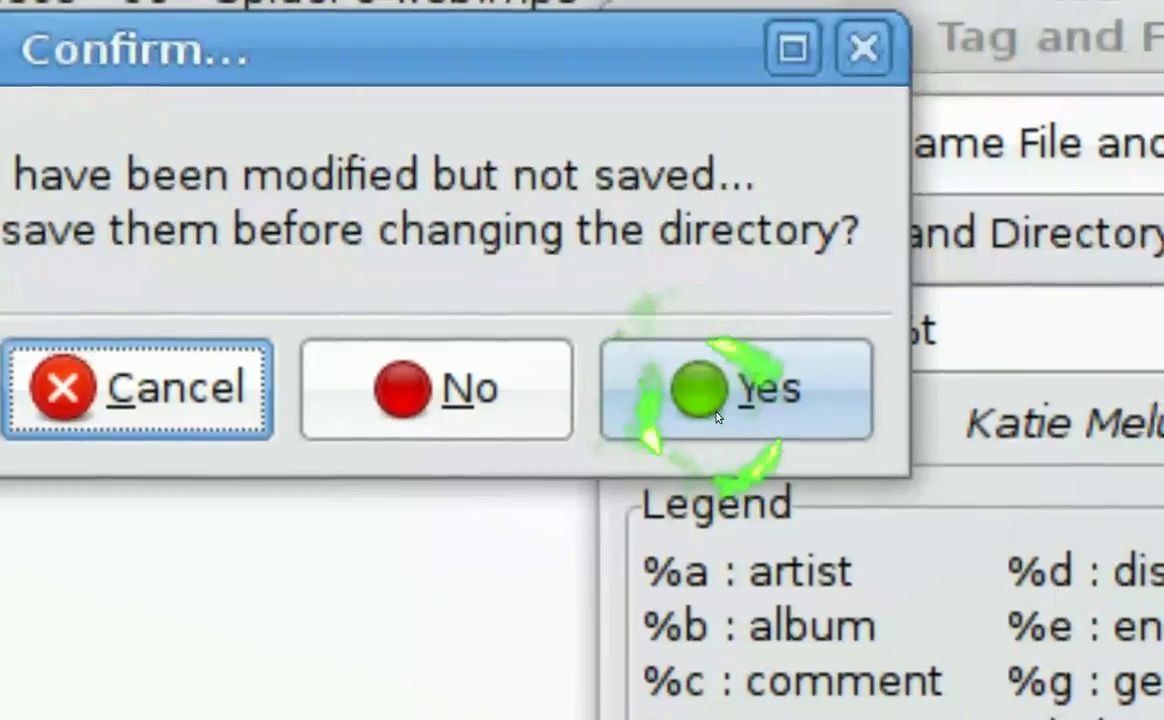
pyautogui.click(760, 472)
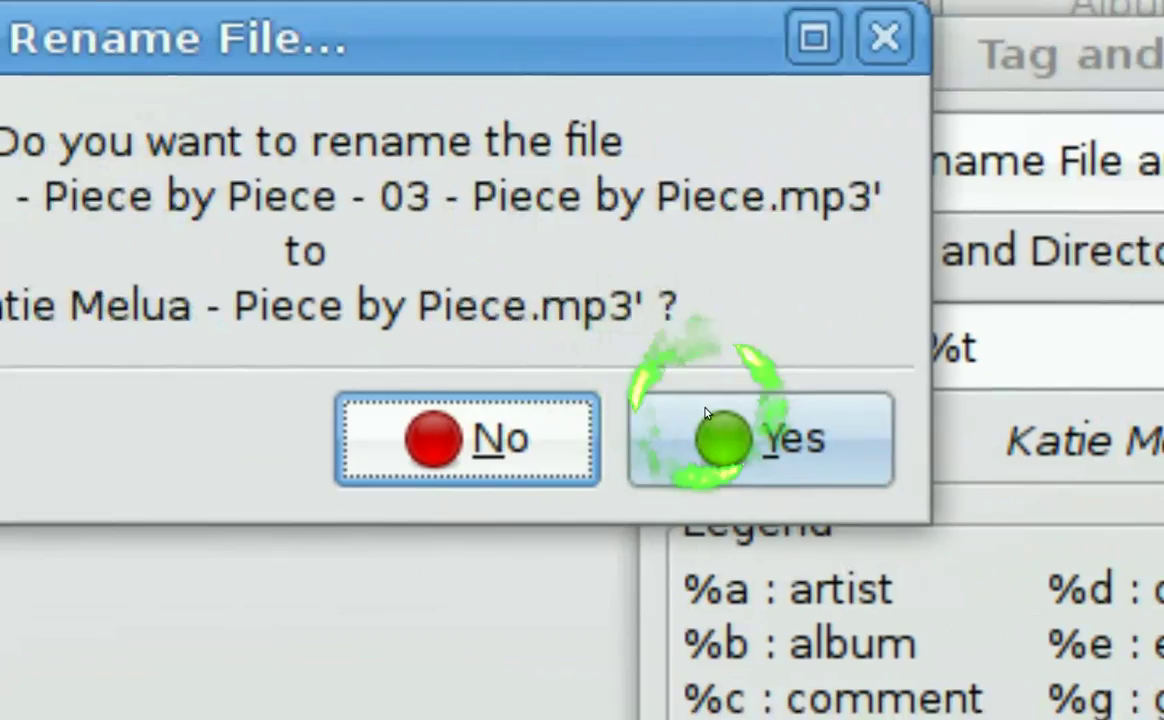
pyautogui.click(708, 418)
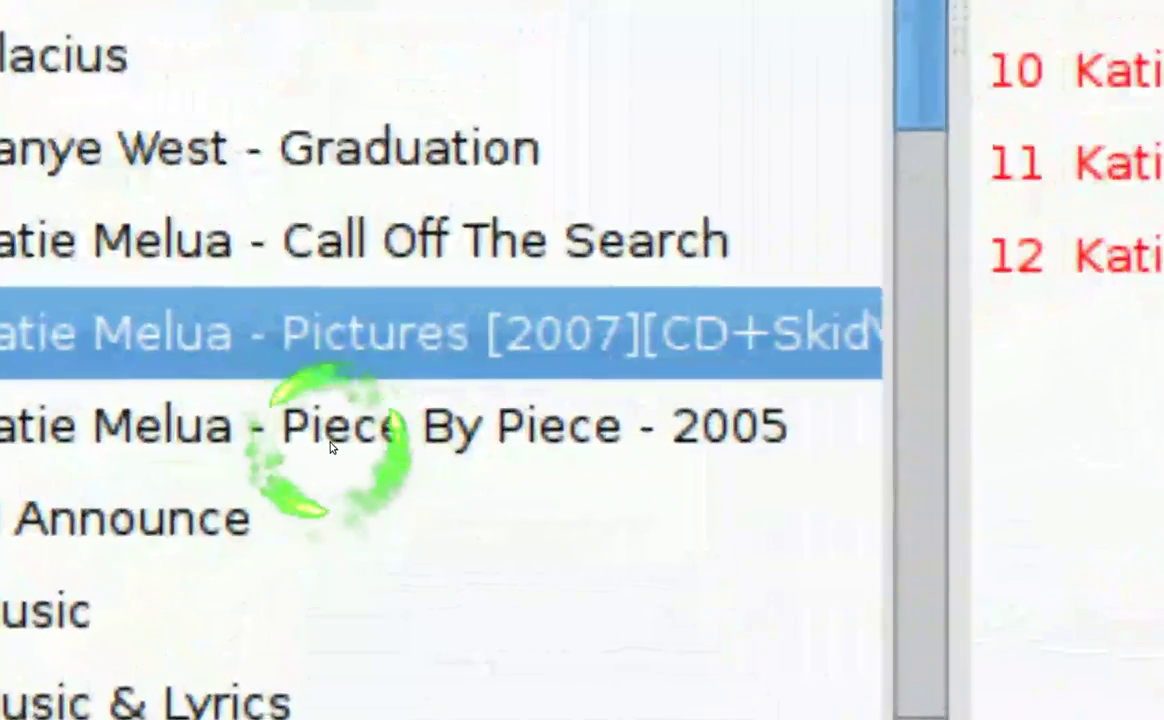
pyautogui.click(330, 447)
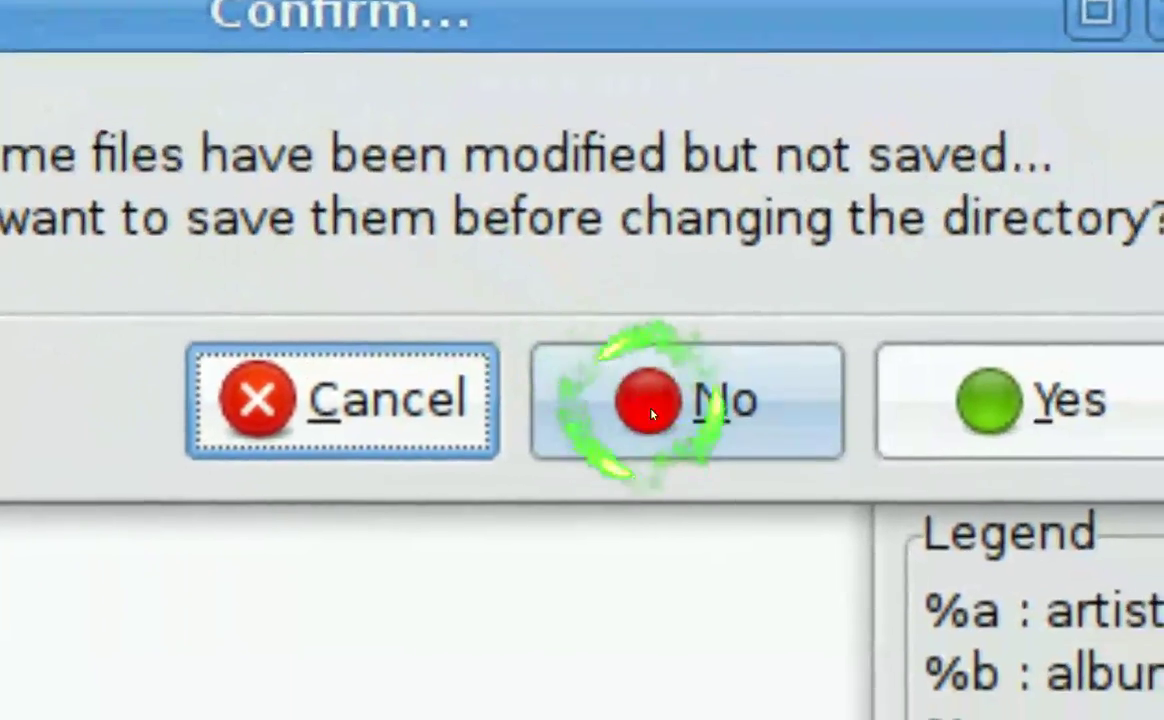
pyautogui.click(660, 420)
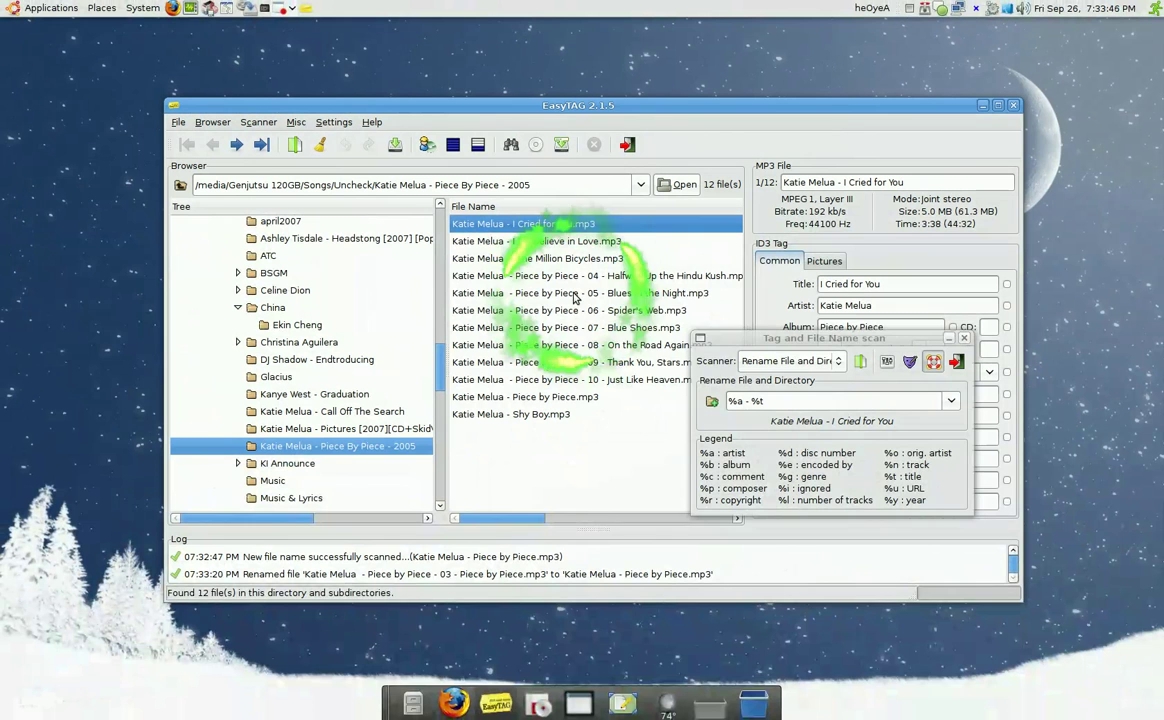
pyautogui.moveTo(766, 342); pyautogui.dragTo(743, 353)
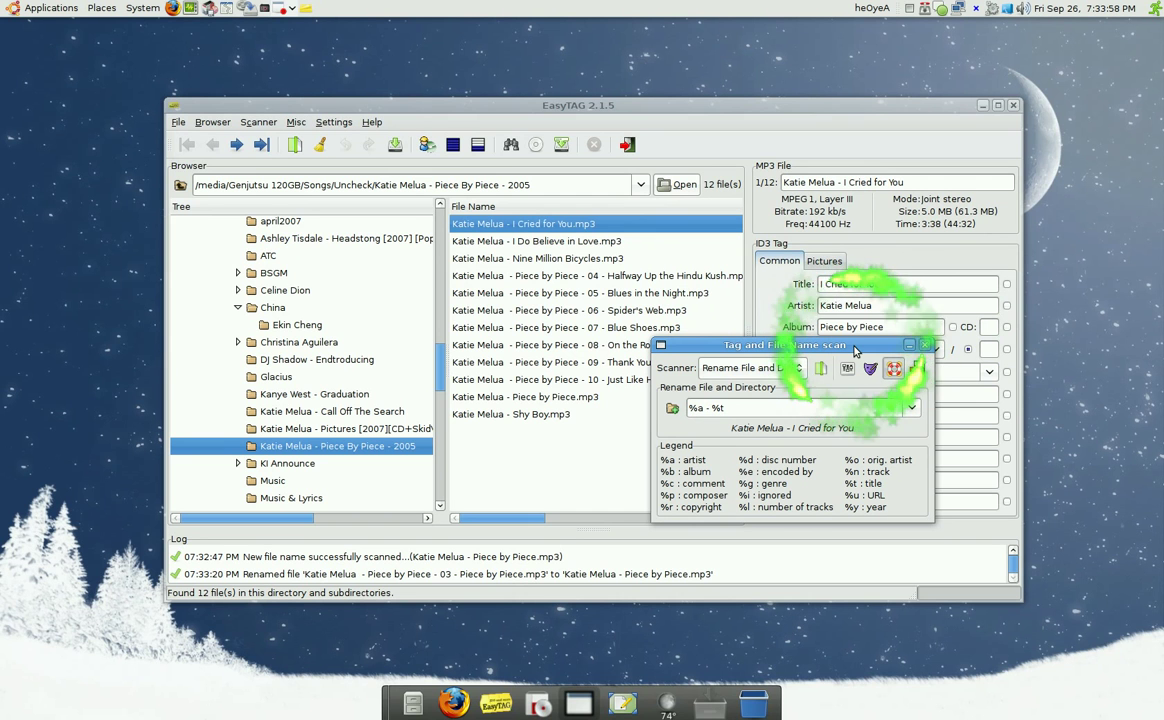
pyautogui.click(925, 346)
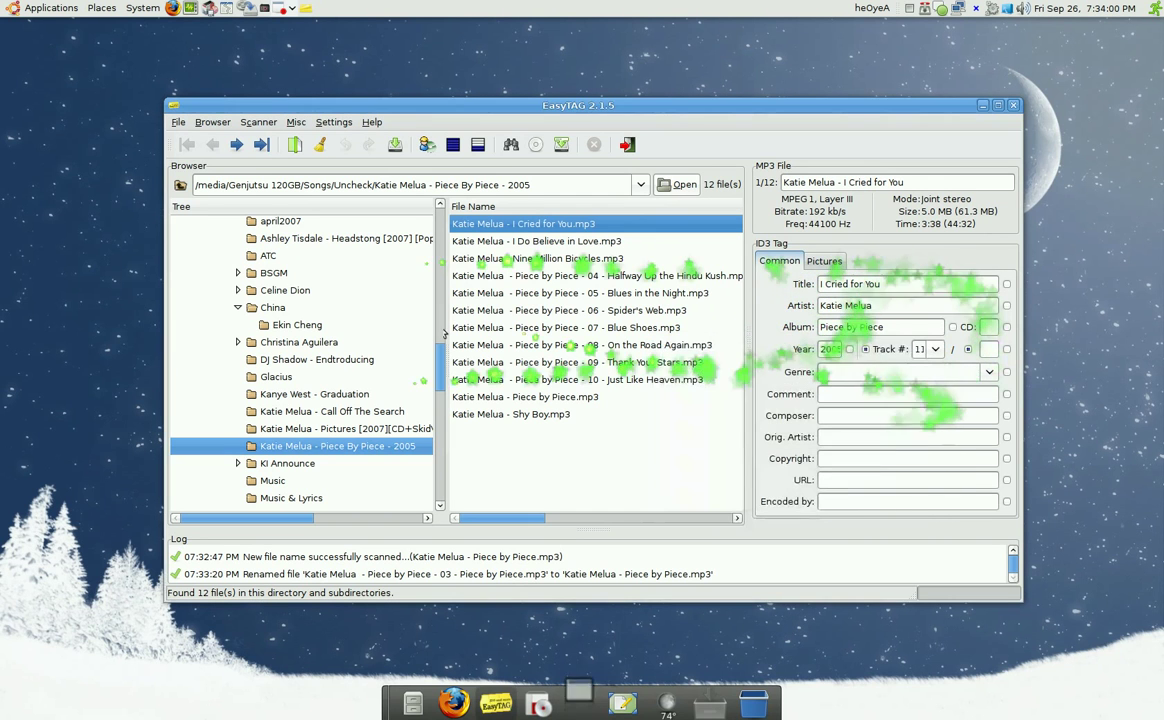
pyautogui.click(309, 328)
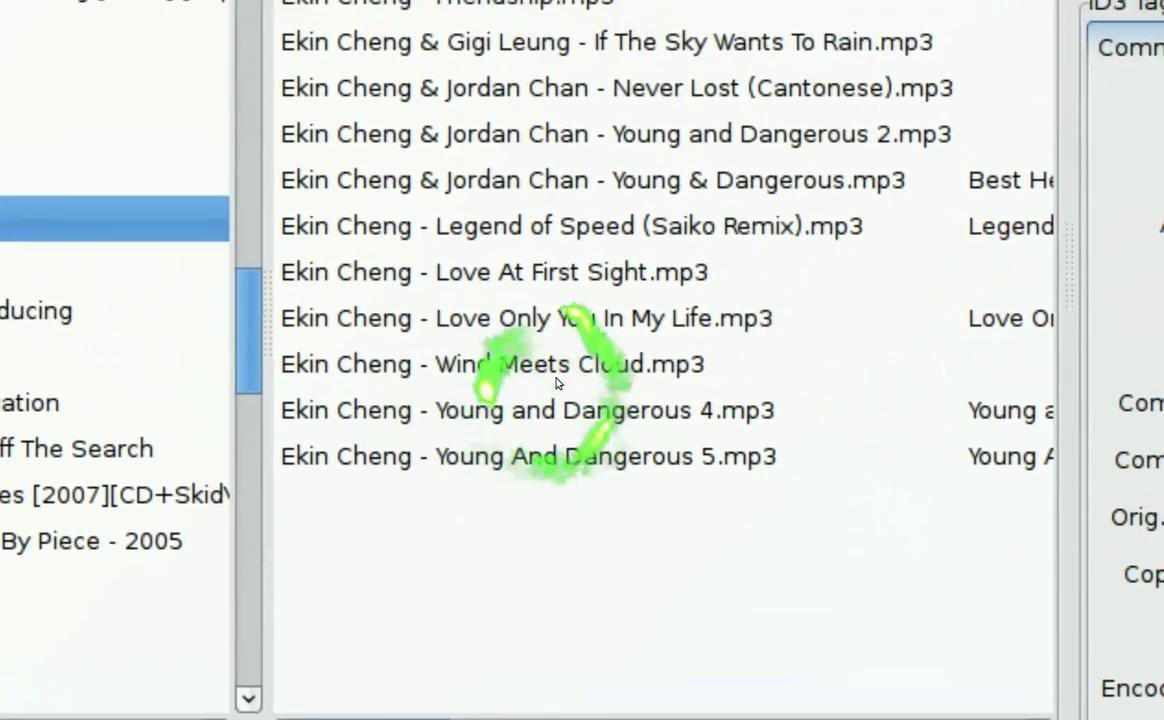
pyautogui.click(578, 330)
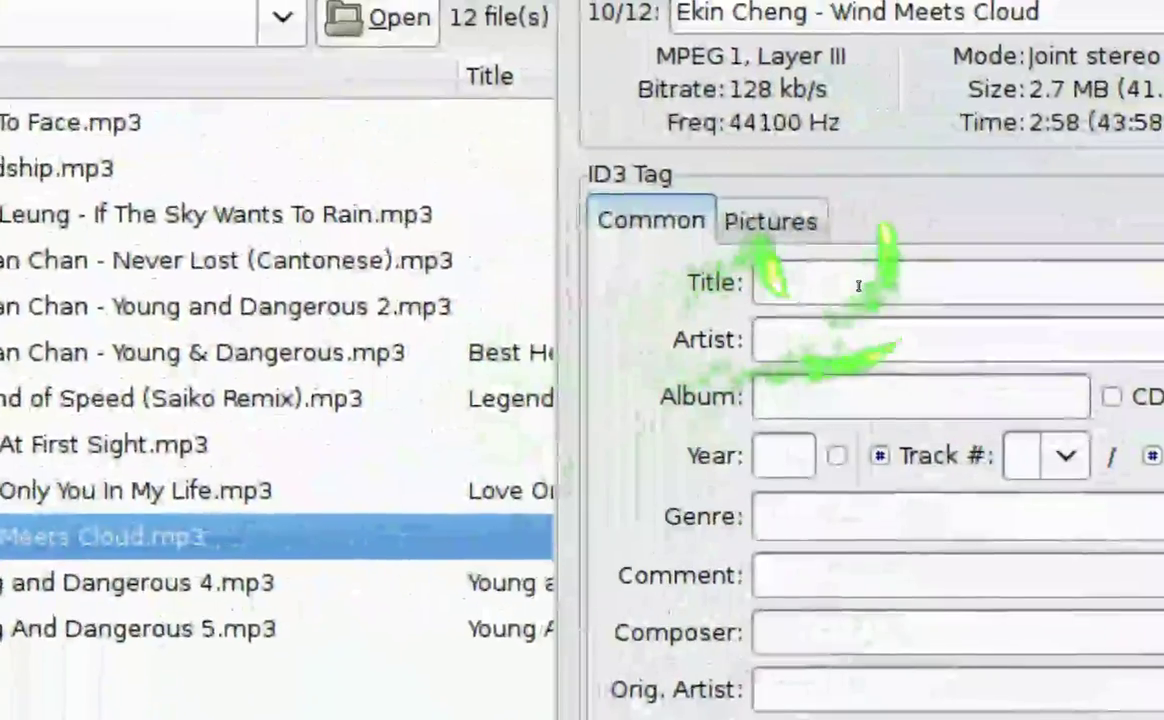
pyautogui.click(860, 278)
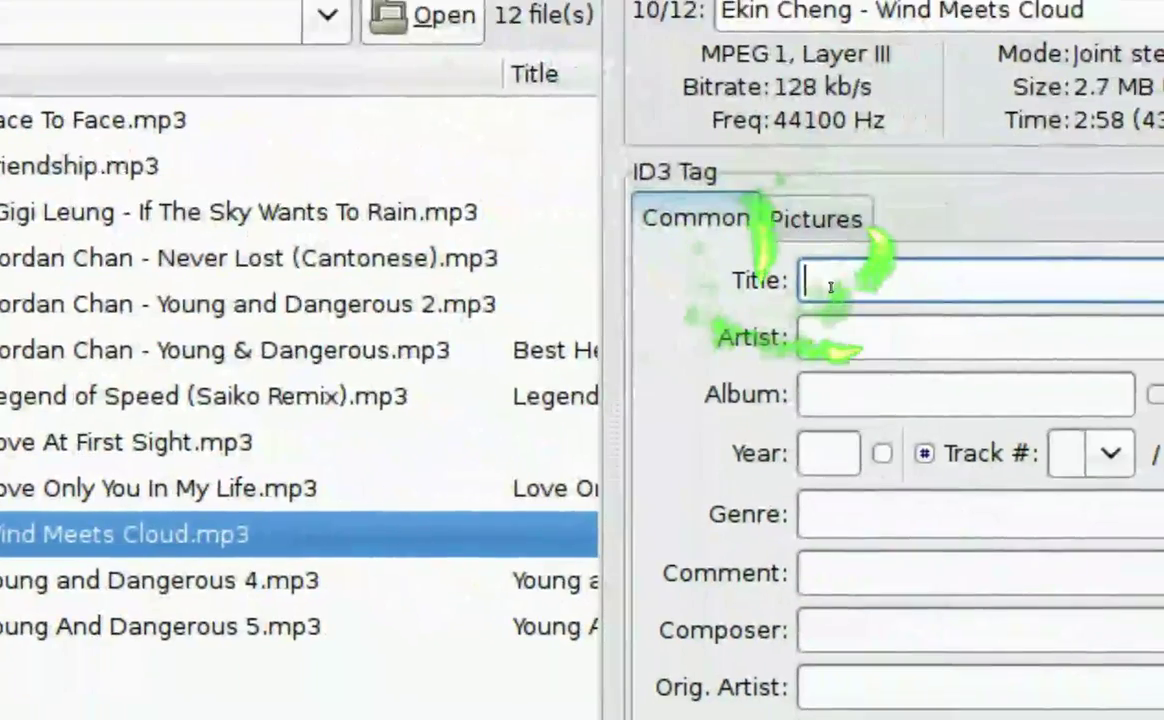
pyautogui.press('Tab')
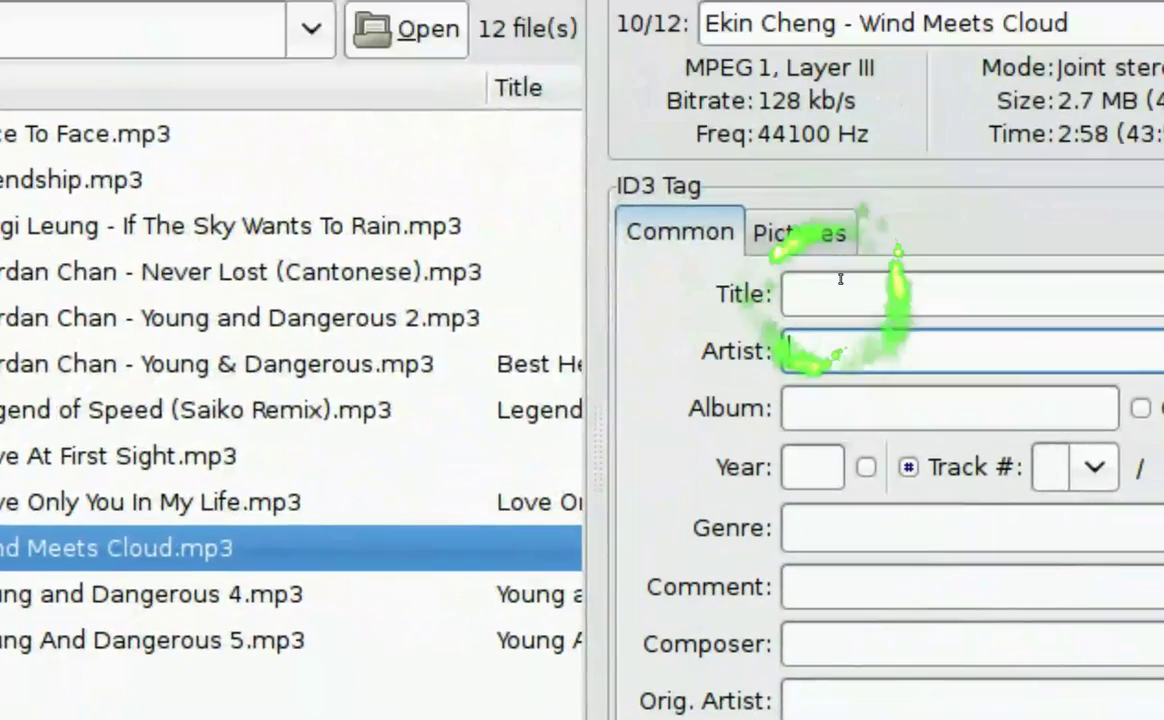
pyautogui.click(10, 548)
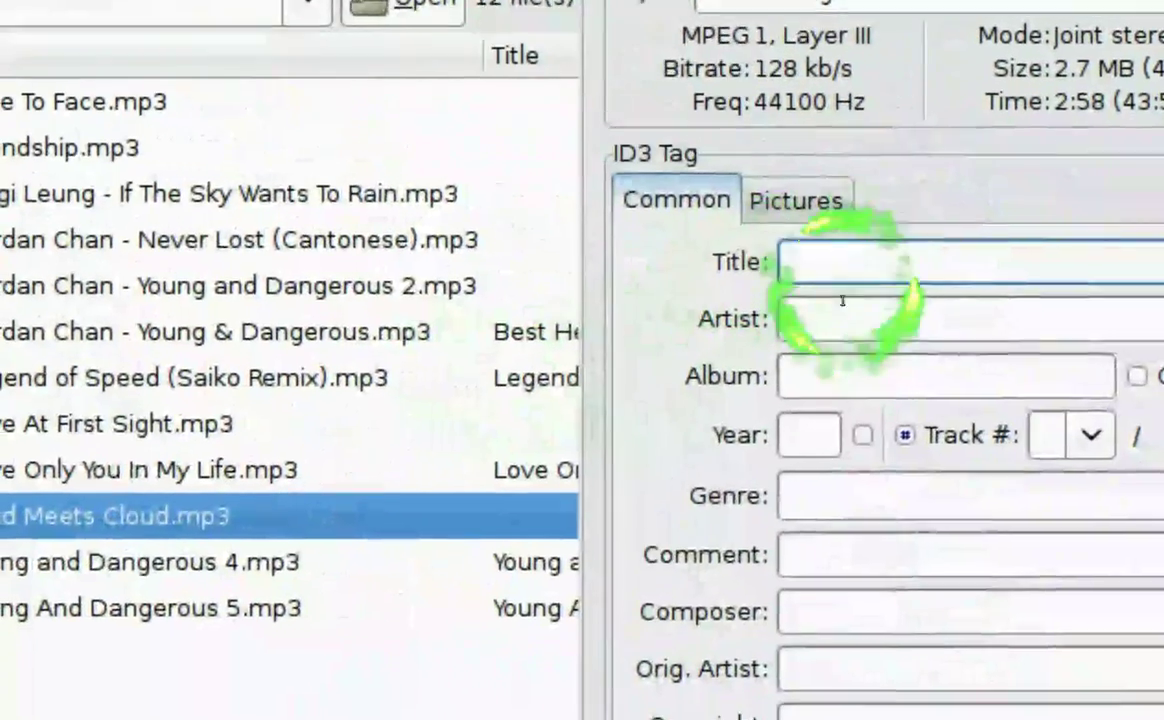
pyautogui.click(1163, 177)
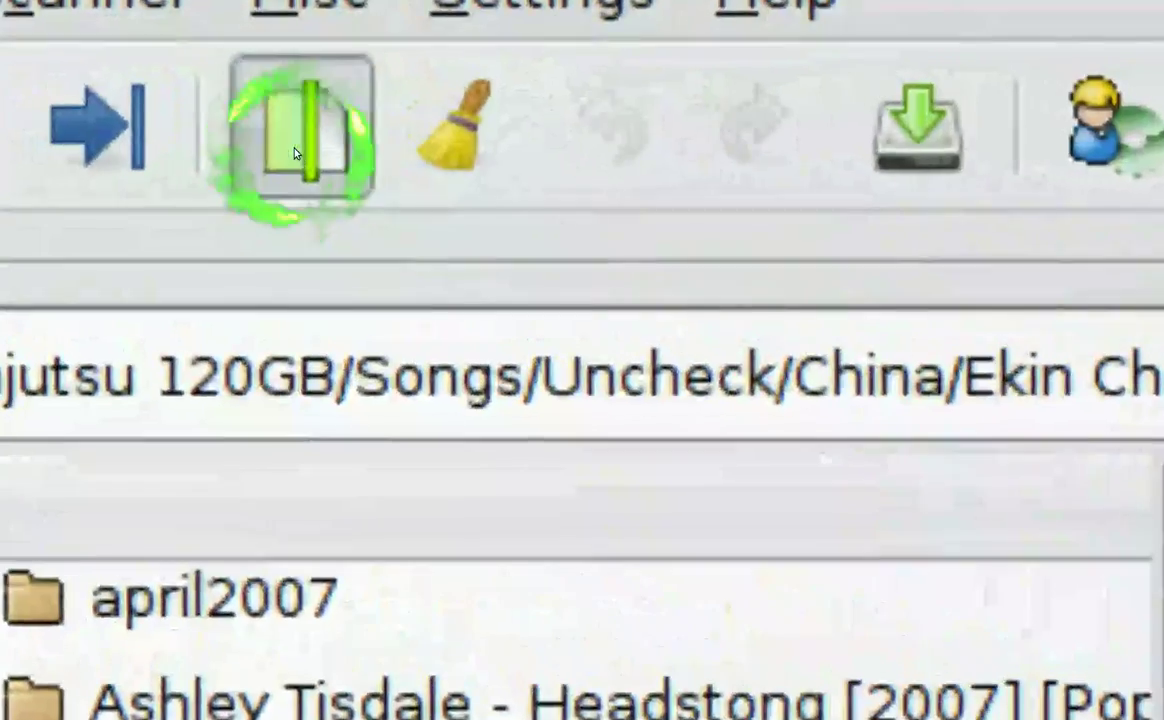
# - Set the scanner to Fill Tag with mask '%a - %t' for the Wind Meets Cloud file
pyautogui.click(294, 150)
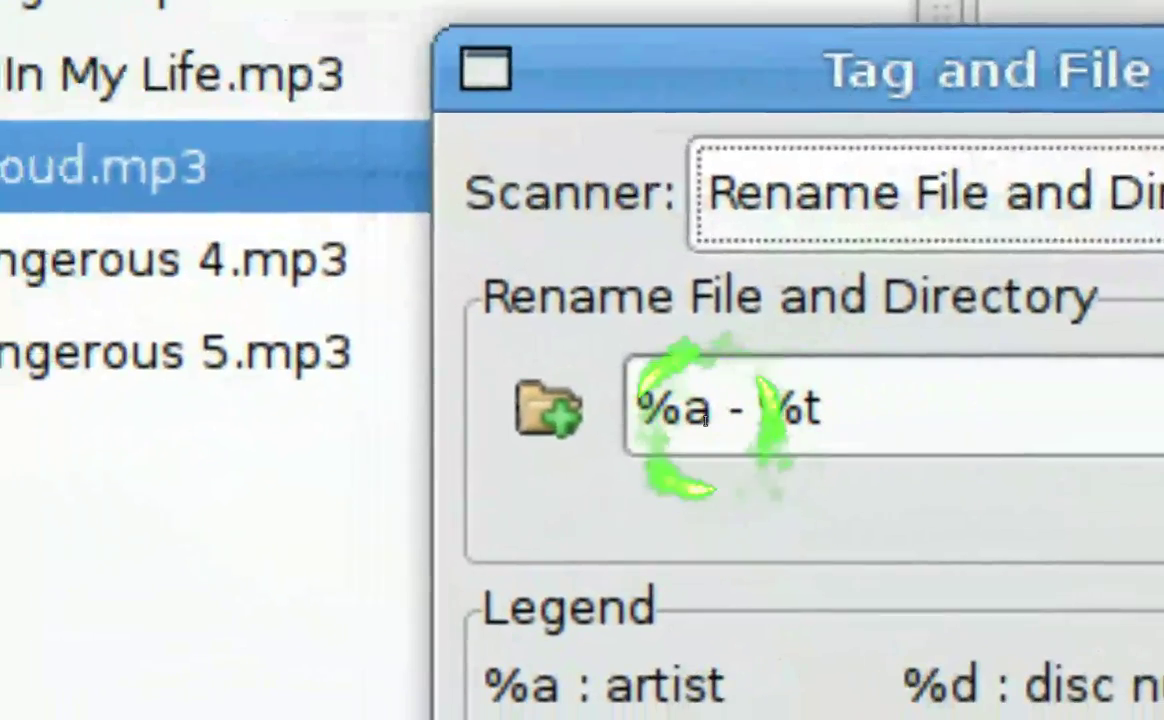
pyautogui.click(640, 392)
pyautogui.doubleClick(645, 412)
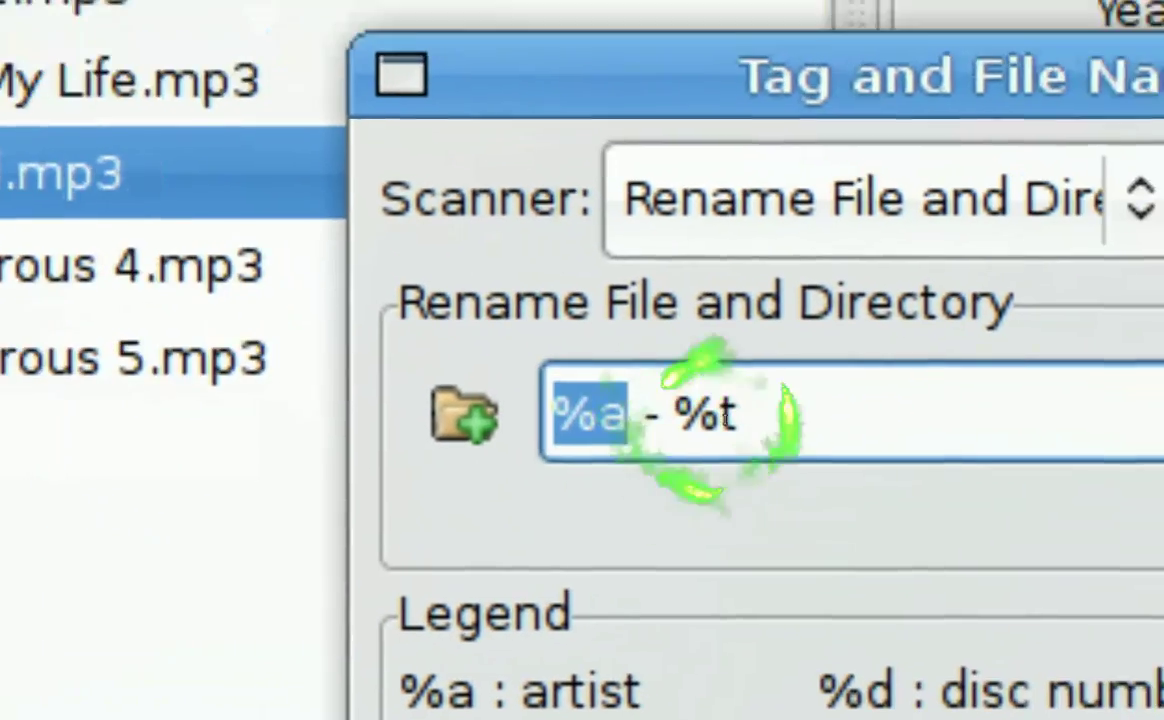
pyautogui.click(878, 412)
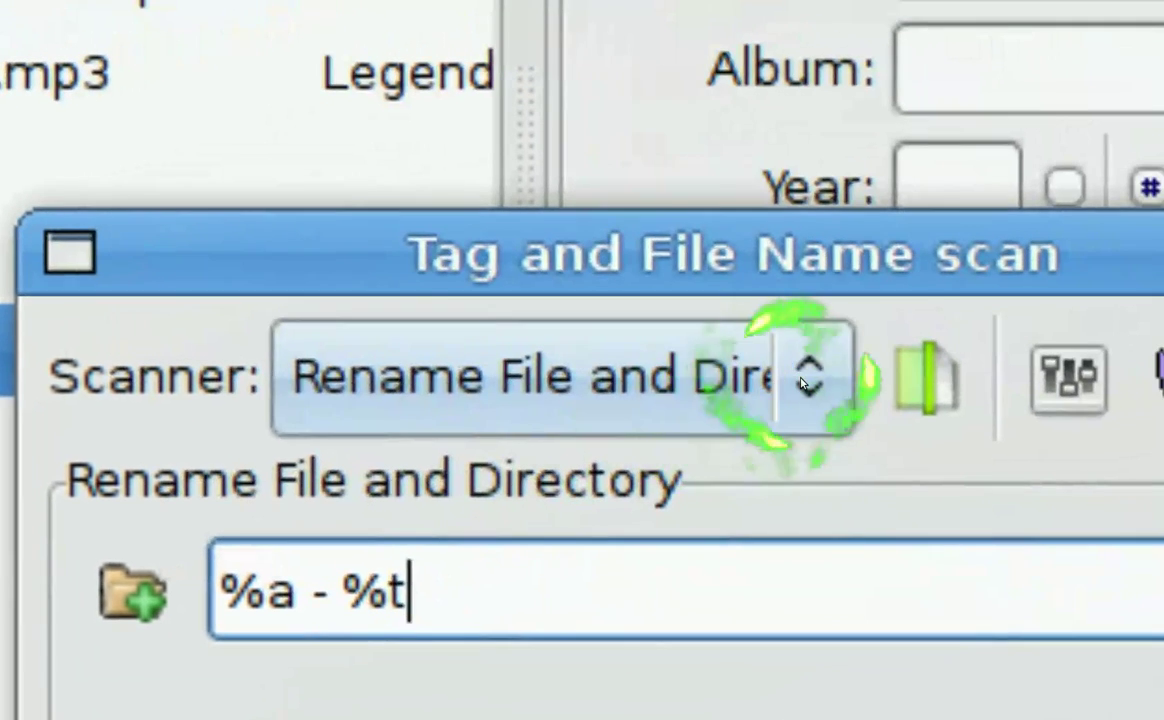
pyautogui.click(788, 388)
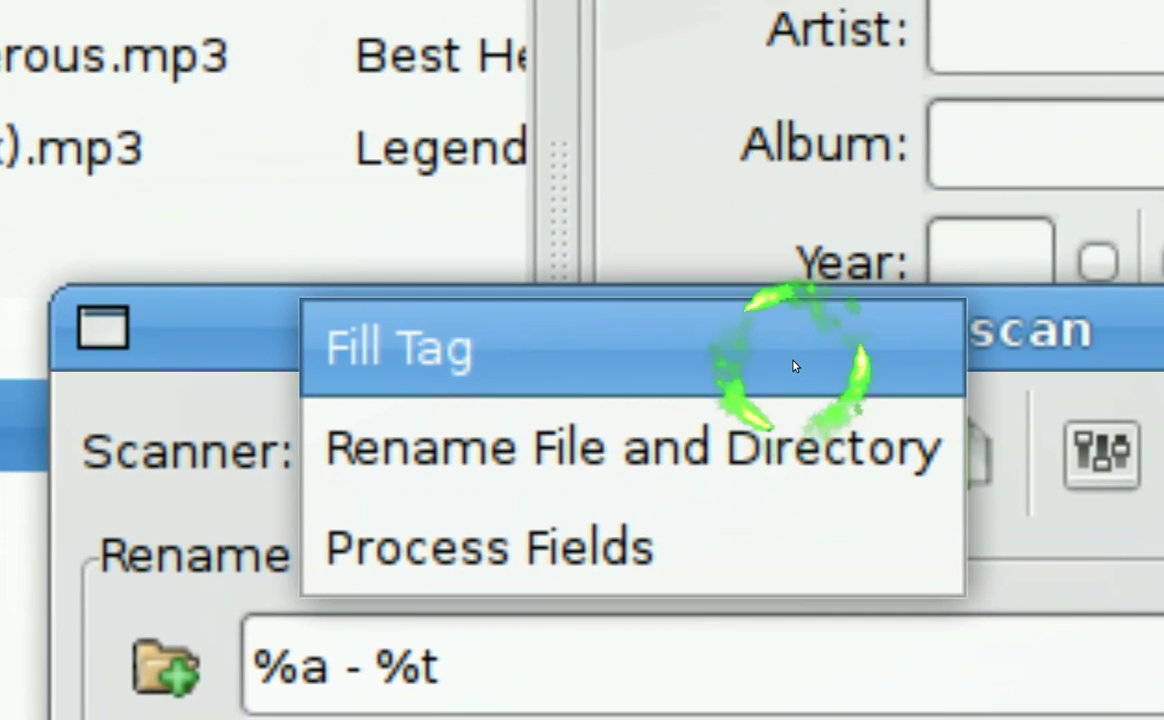
pyautogui.click(778, 321)
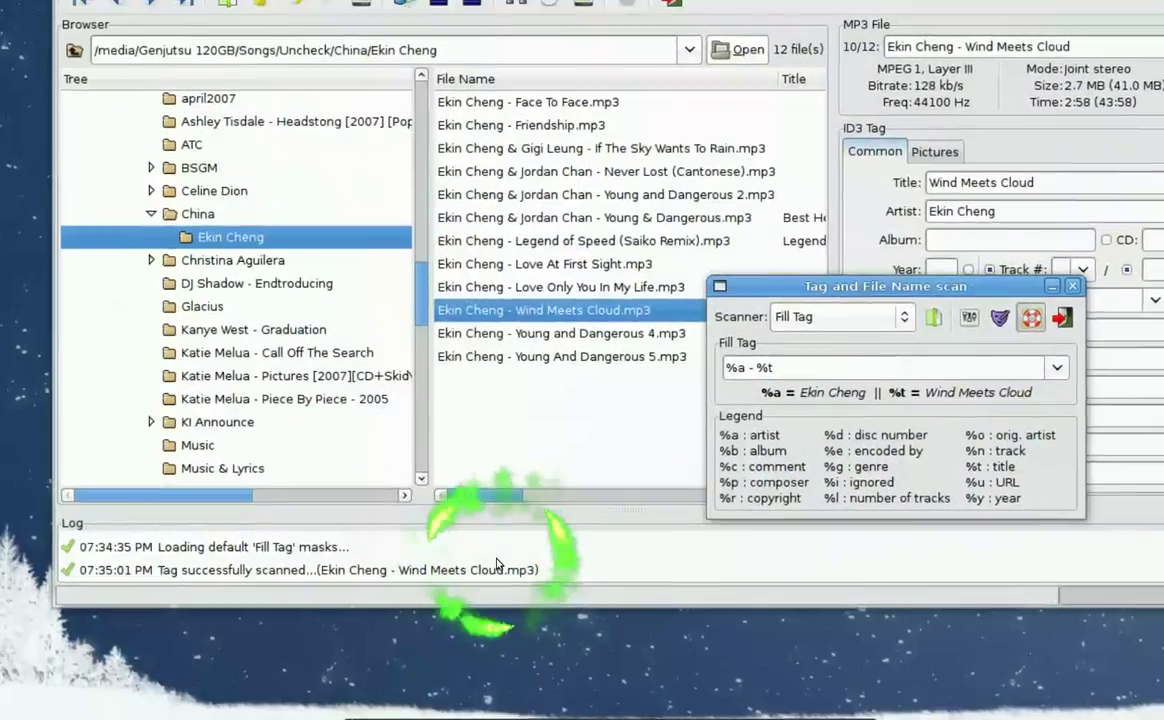
# - Write the filled tag to 'Ekin Cheng - Wind Meets Cloud.mp3' and reopen the Ekin Cheng folder
pyautogui.moveTo(861, 286); pyautogui.dragTo(1049, 306)
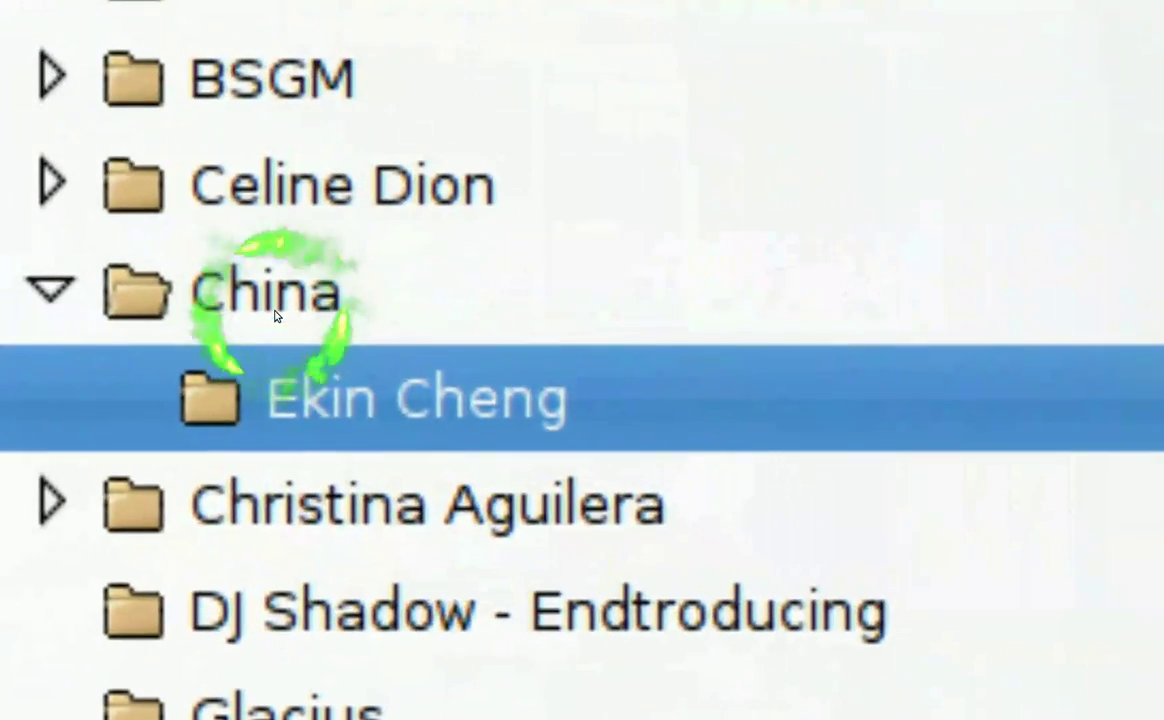
pyautogui.click(276, 316)
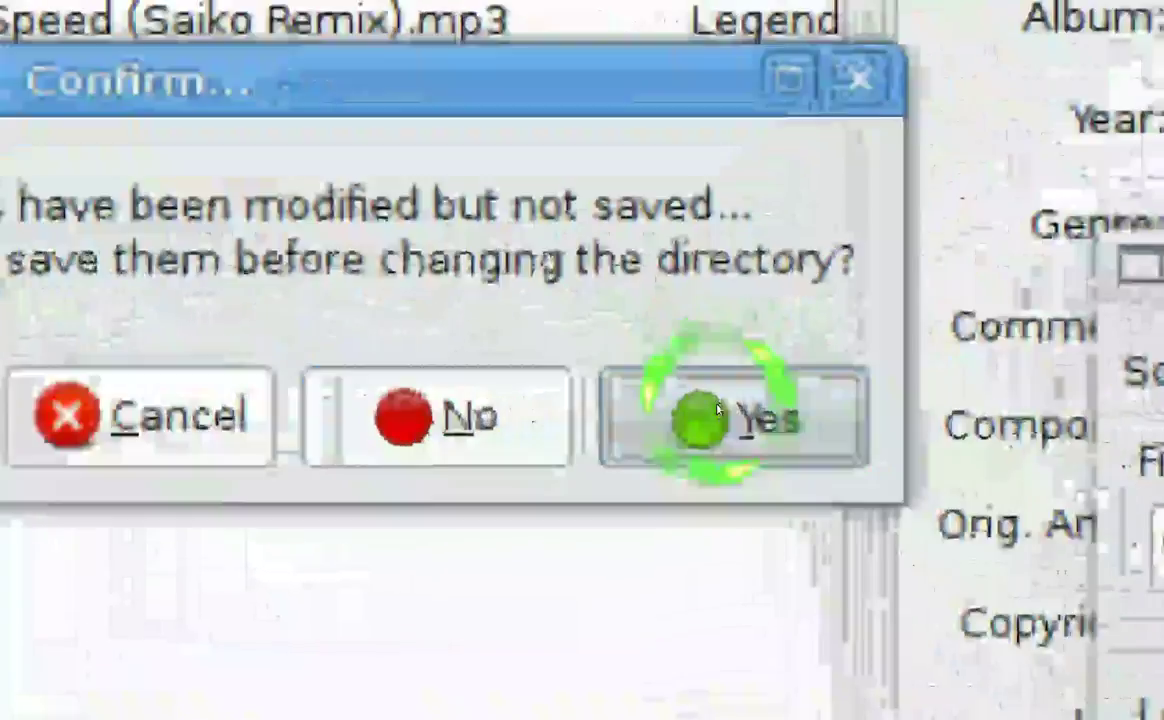
pyautogui.click(716, 410)
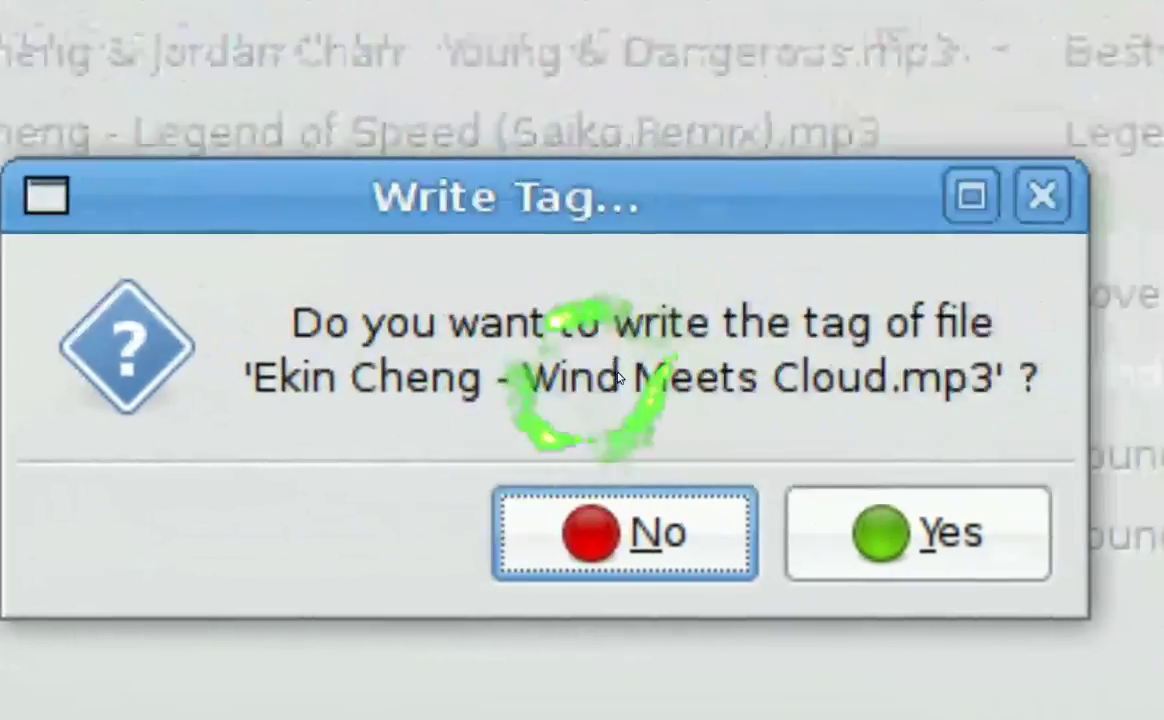
pyautogui.click(888, 533)
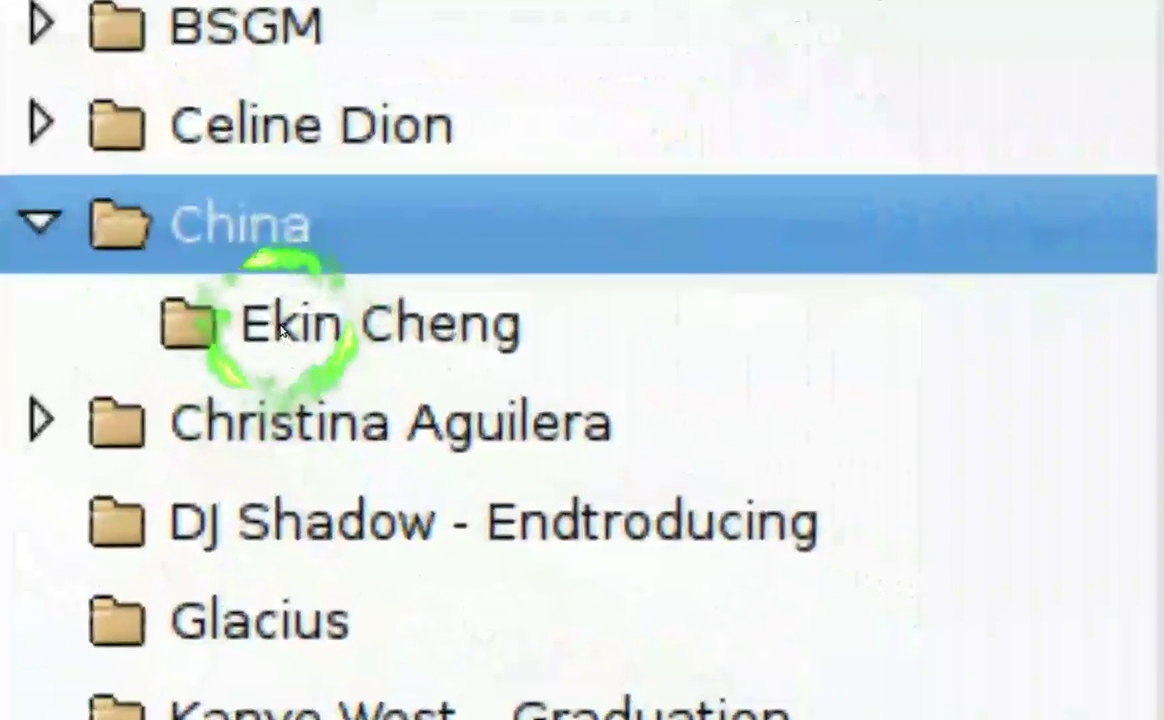
pyautogui.click(282, 330)
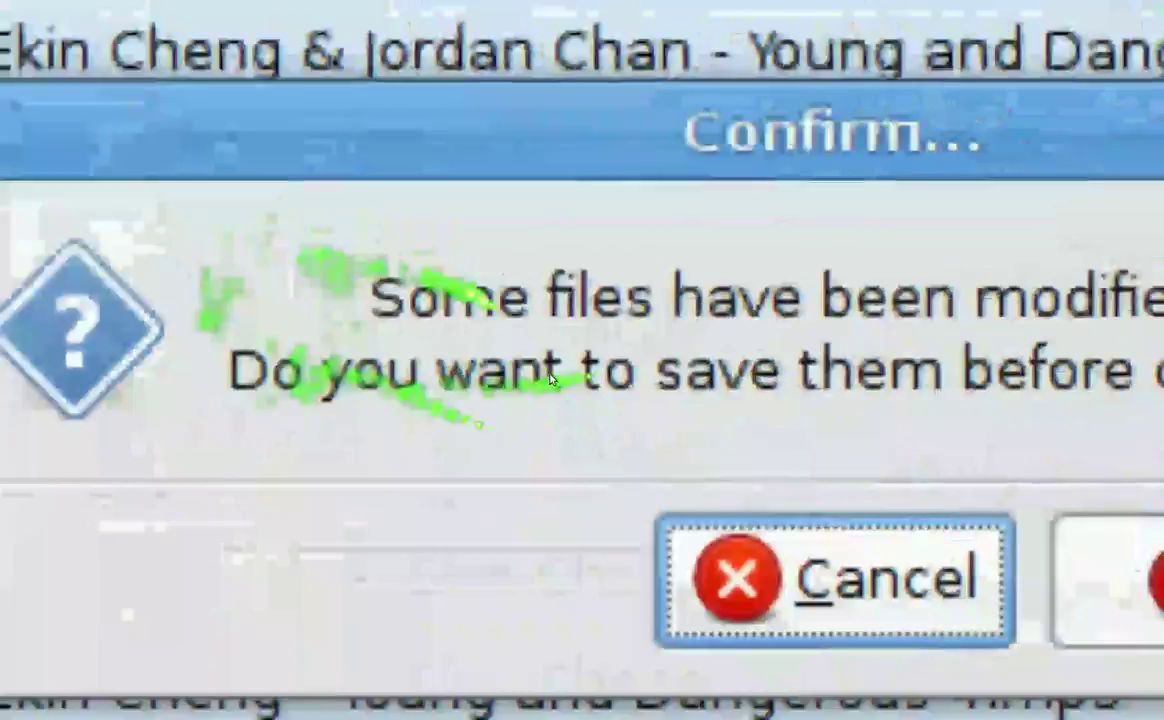
pyautogui.click(611, 416)
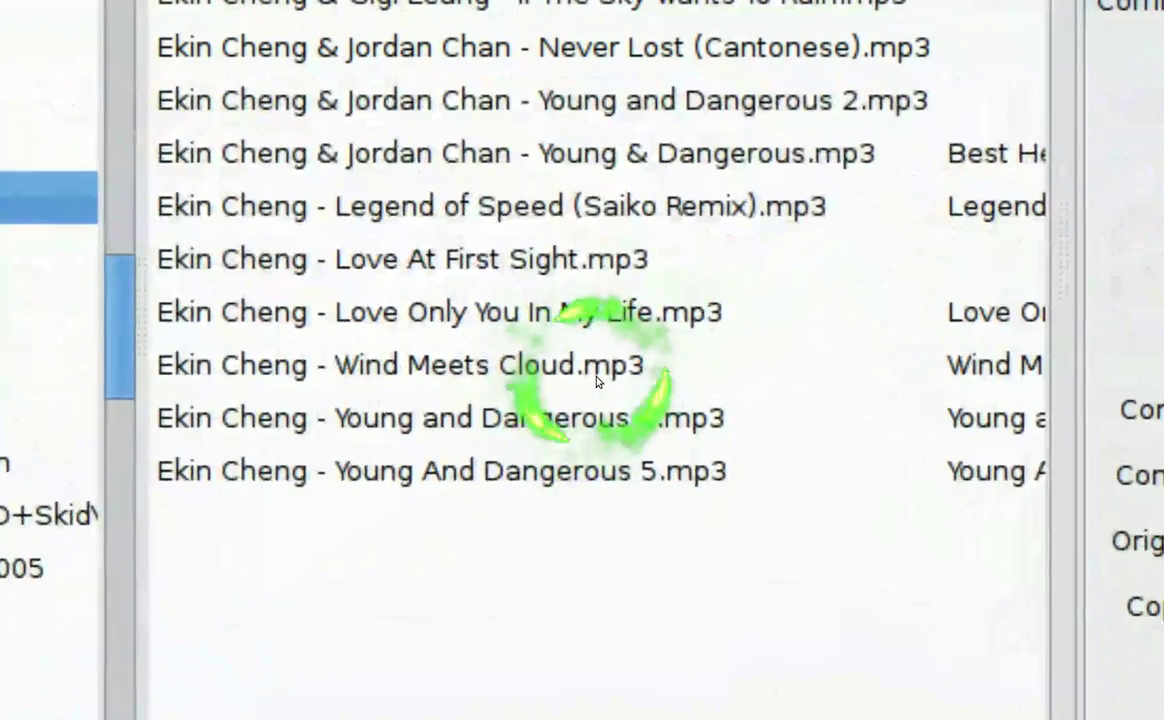
pyautogui.click(596, 378)
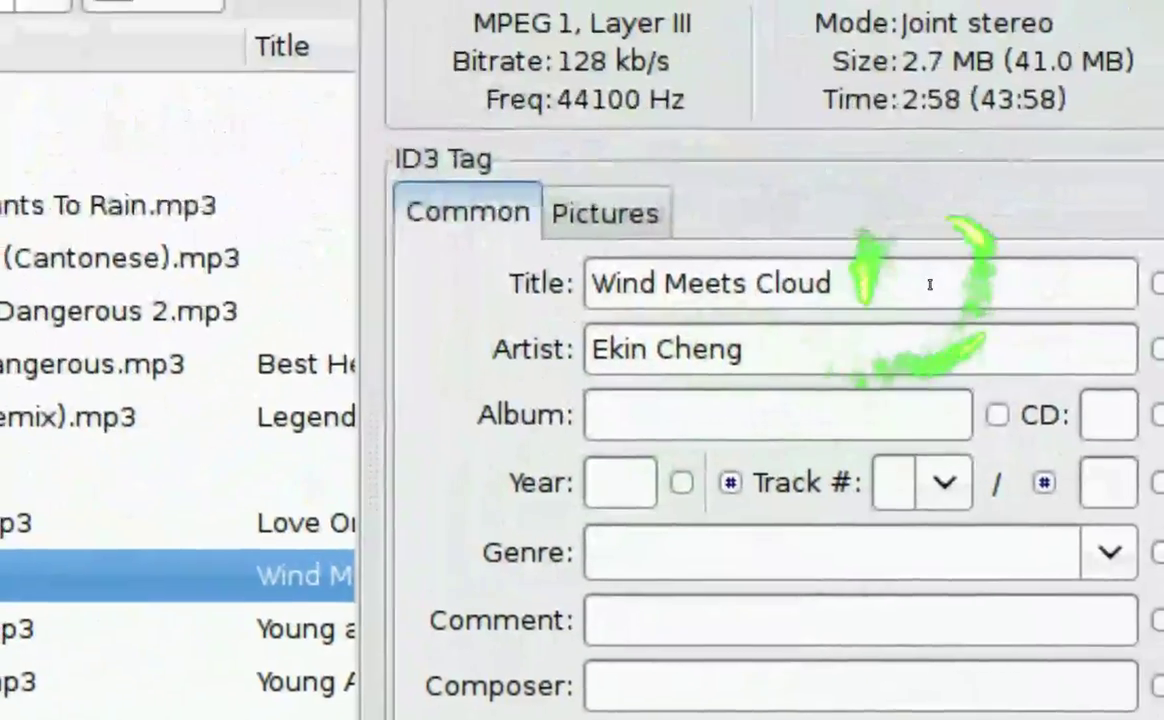
pyautogui.moveTo(929, 285); pyautogui.dragTo(585, 285)
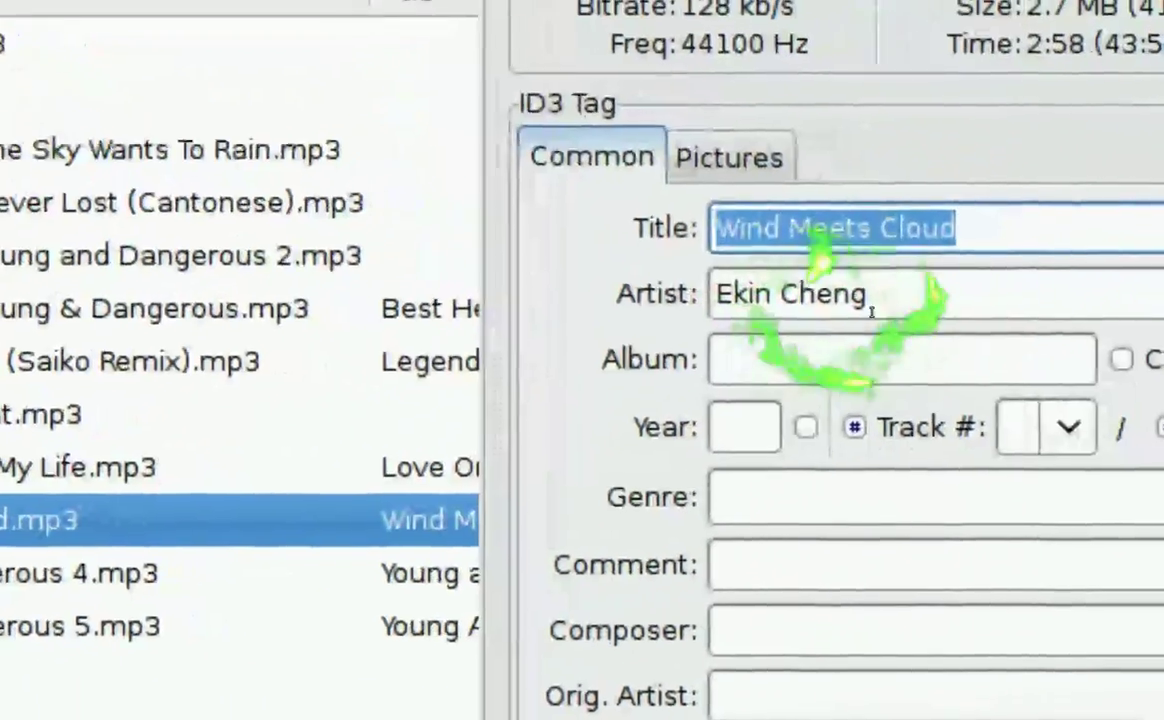
pyautogui.moveTo(871, 300); pyautogui.dragTo(714, 295)
pyautogui.click(868, 295)
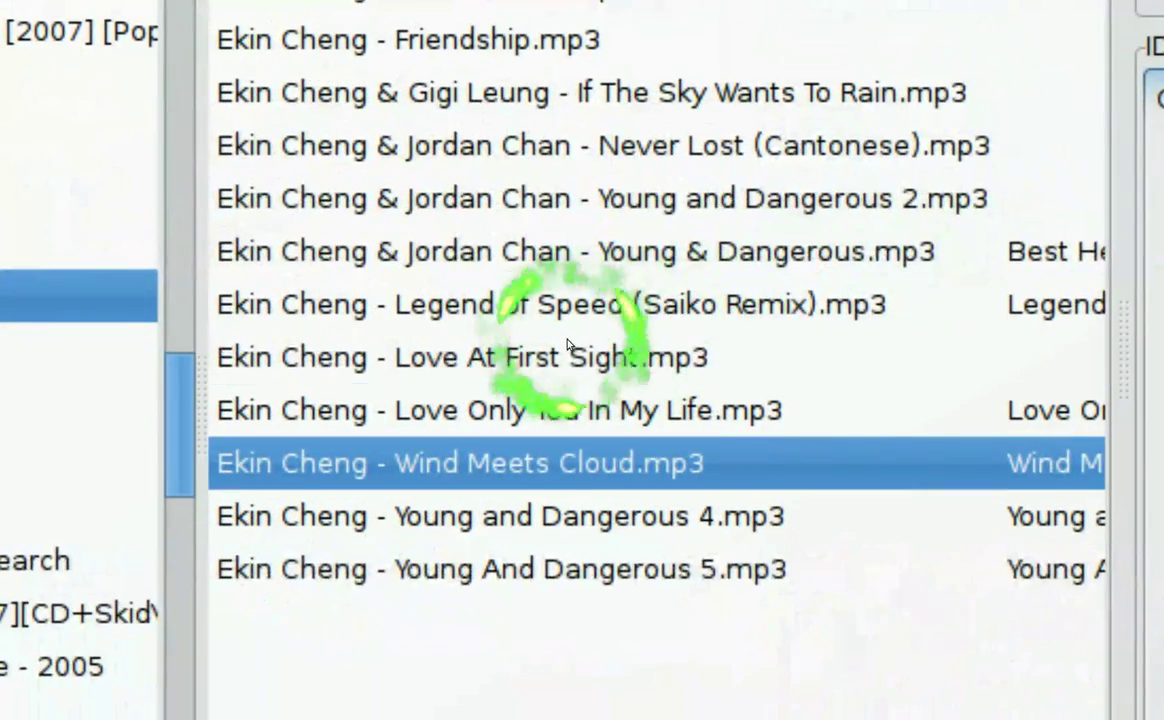
pyautogui.click(405, 356)
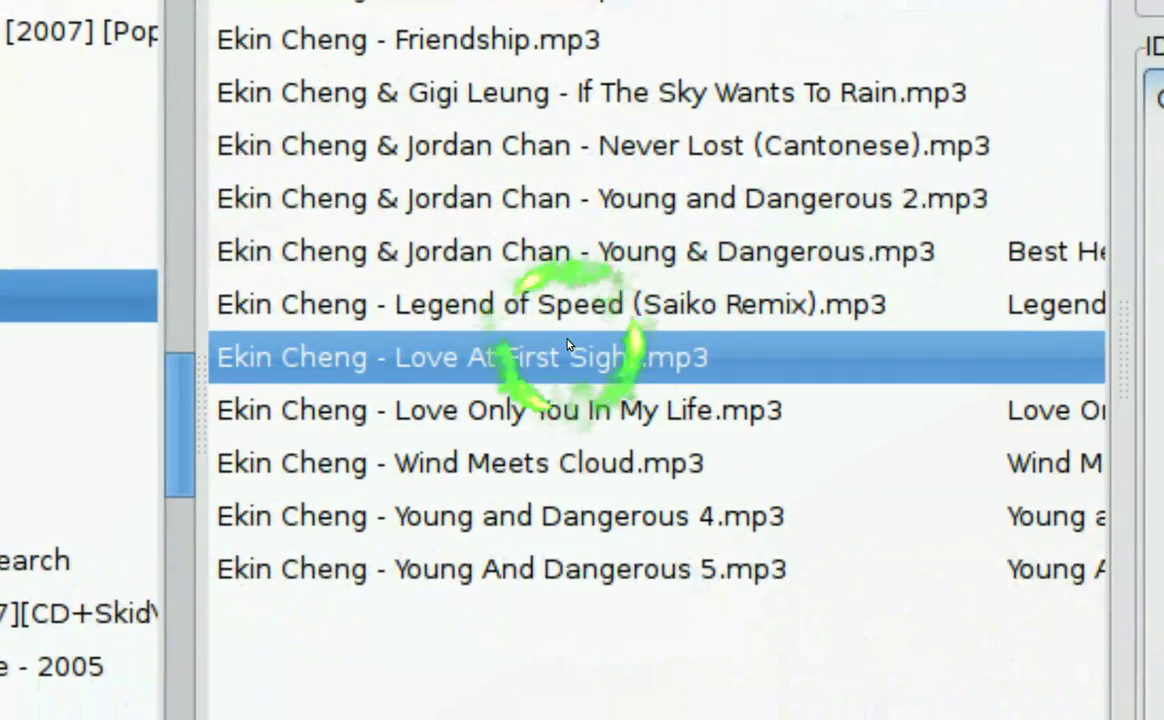
pyautogui.hotkey('ctrl', 'a')
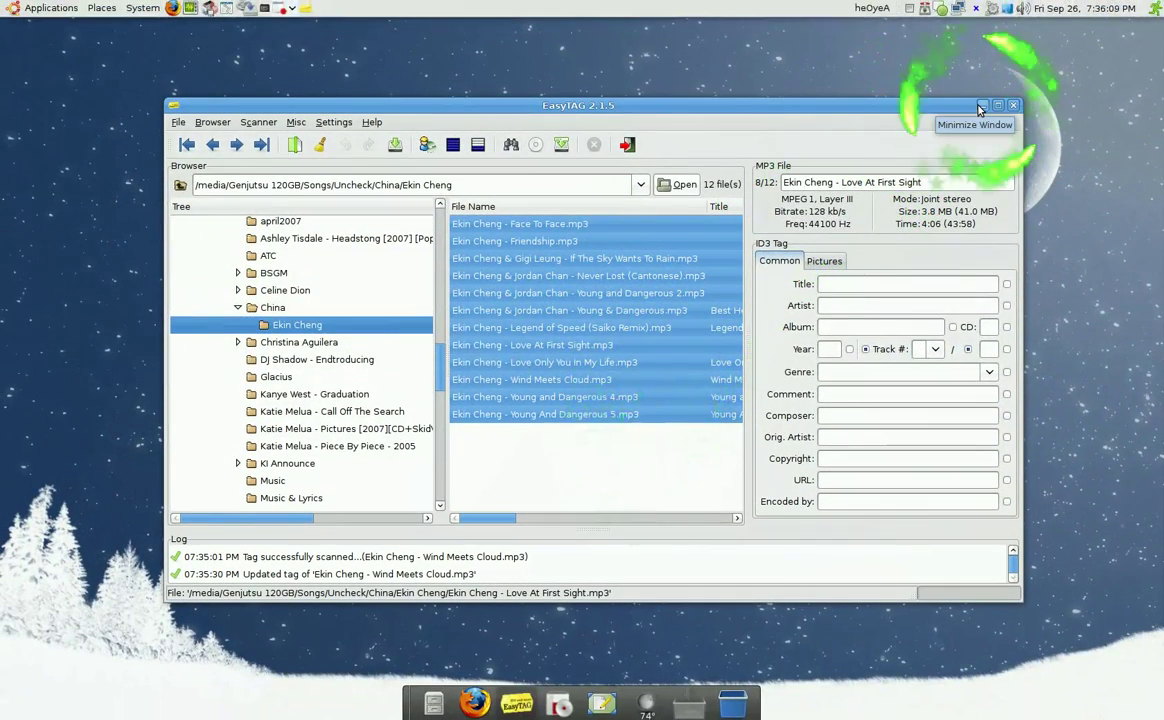
# - Minimize the EasyTAG window, leaving the bare GNOME desktop
pyautogui.click(981, 106)
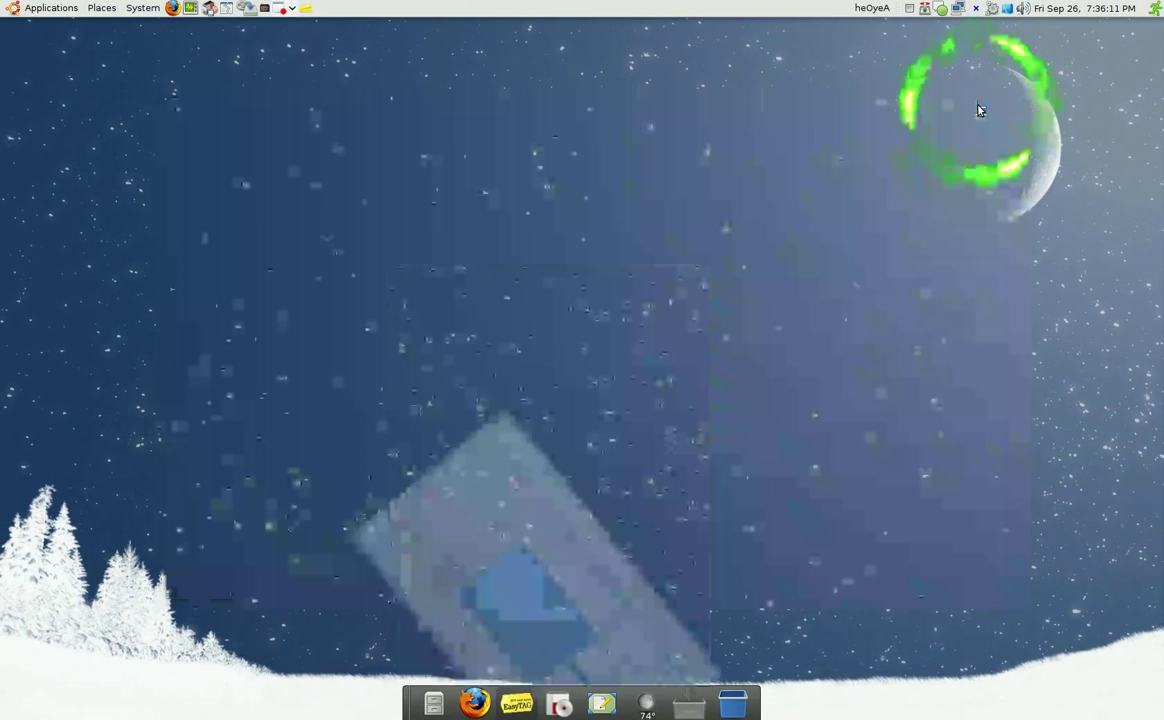